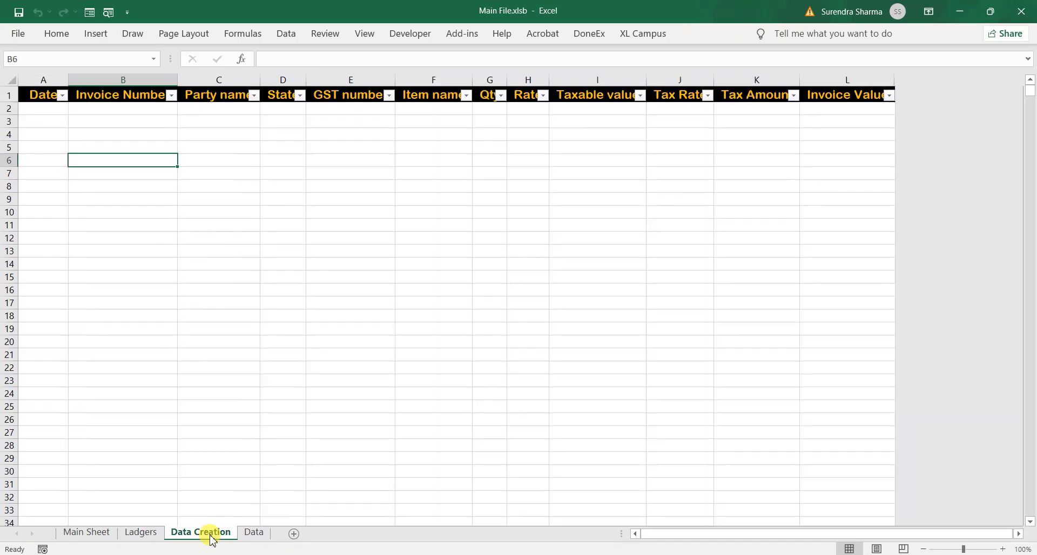
On the Ladgers sheet, make the first party Cash with no GST number and item Item-1
{"action": "left_click", "coordinate": [257, 534]}
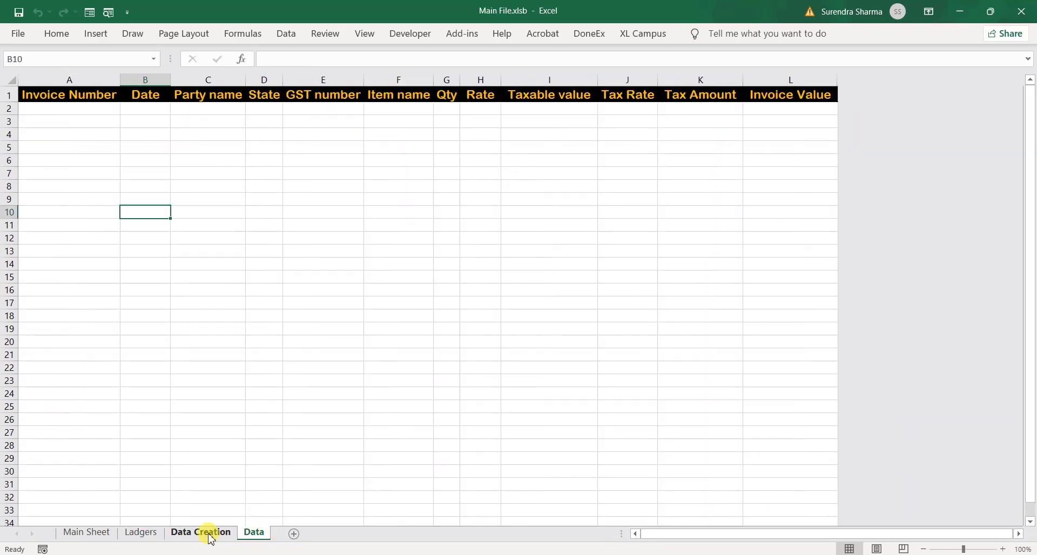
{"action": "left_click", "coordinate": [145, 534]}
{"action": "left_click", "coordinate": [66, 111]}
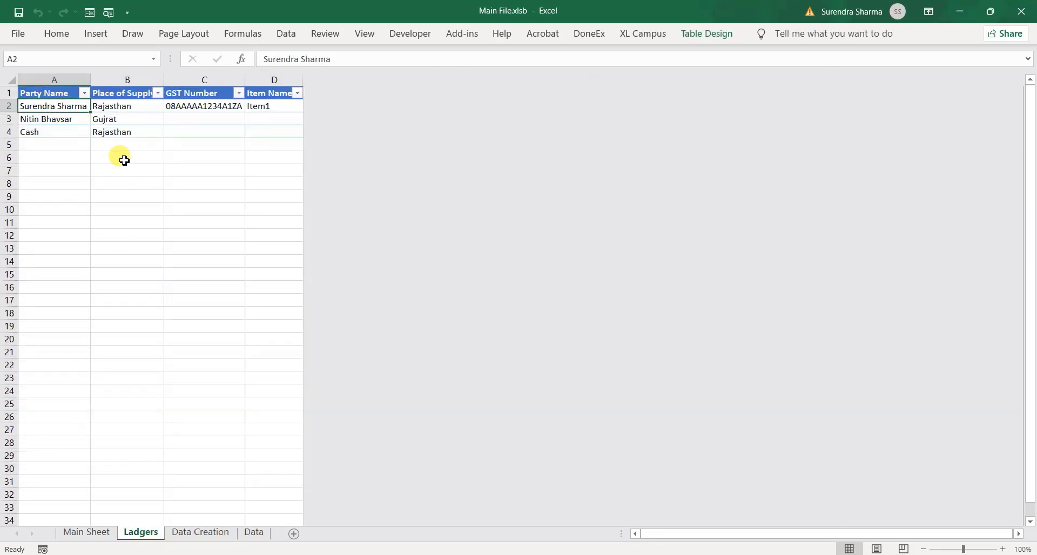
{"action": "type", "text": "Cash"}
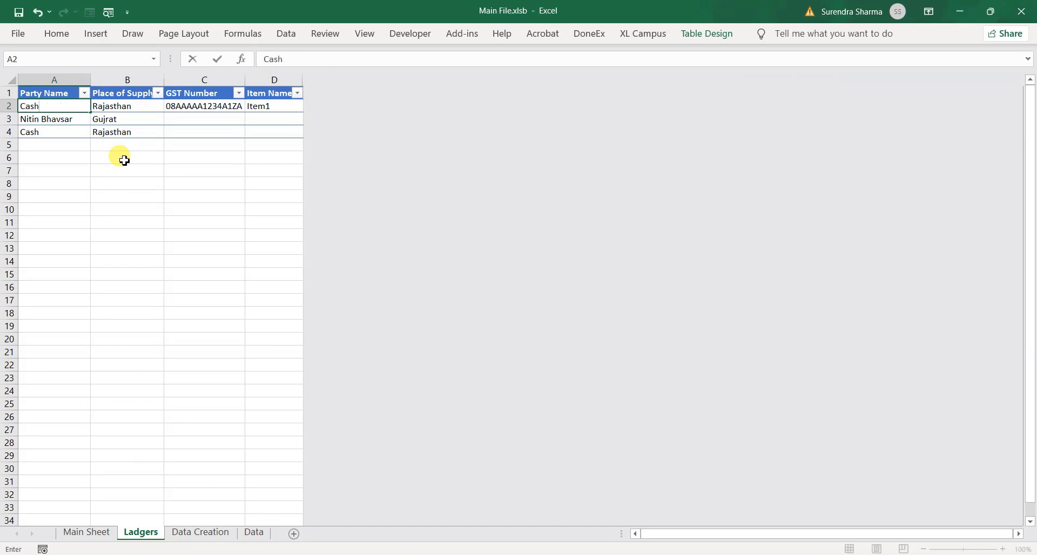
{"action": "key", "text": "Tab"}
{"action": "key", "text": "Tab"}
{"action": "key", "text": "Tab"}
{"action": "key", "text": "Delete"}
{"action": "key", "text": "shift+Tab"}
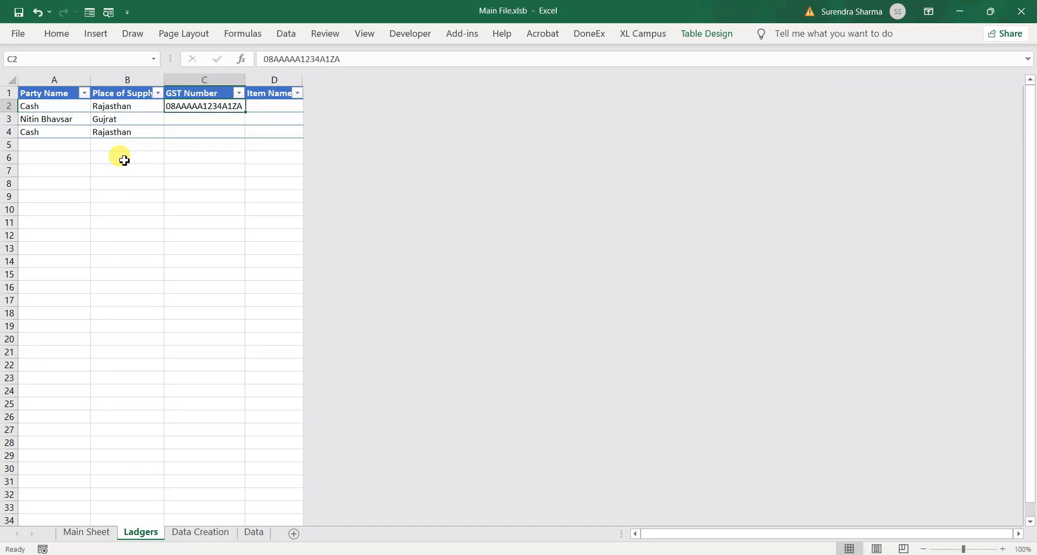
{"action": "key", "text": "Delete"}
{"action": "key", "text": "Tab"}
{"action": "type", "text": "I"}
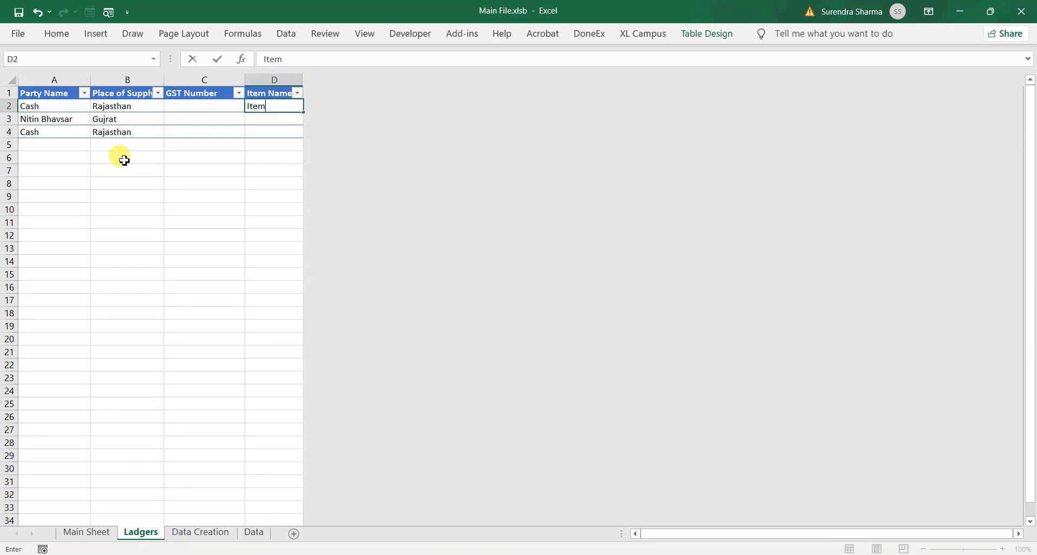
{"action": "type", "text": "tem-1"}
{"action": "key", "text": "Return"}
Rename the second and third parties, setting the third party's place of supply to Madhya Pradesh
{"action": "key", "text": "Left"}
{"action": "key", "text": "Left"}
{"action": "key", "text": "Left"}
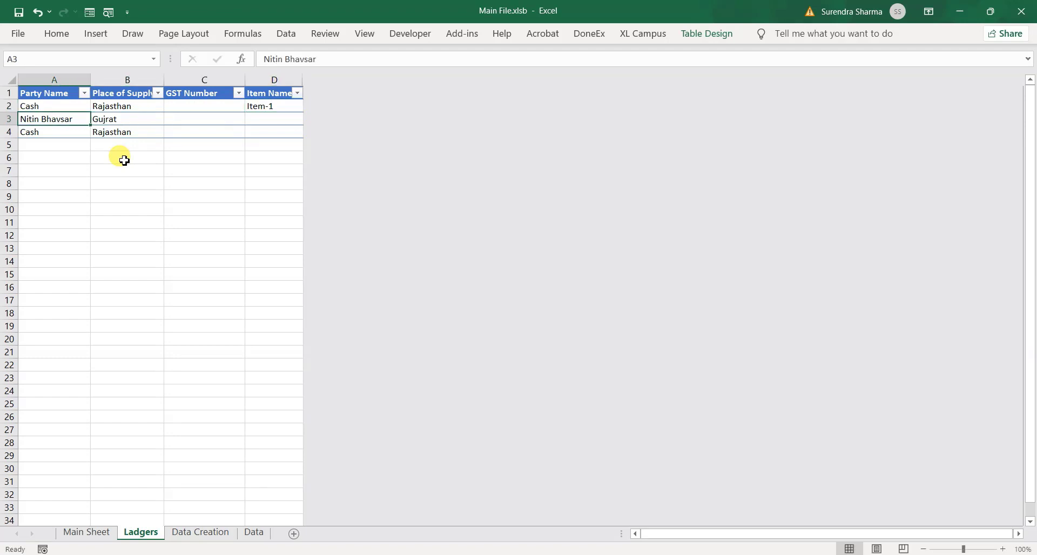
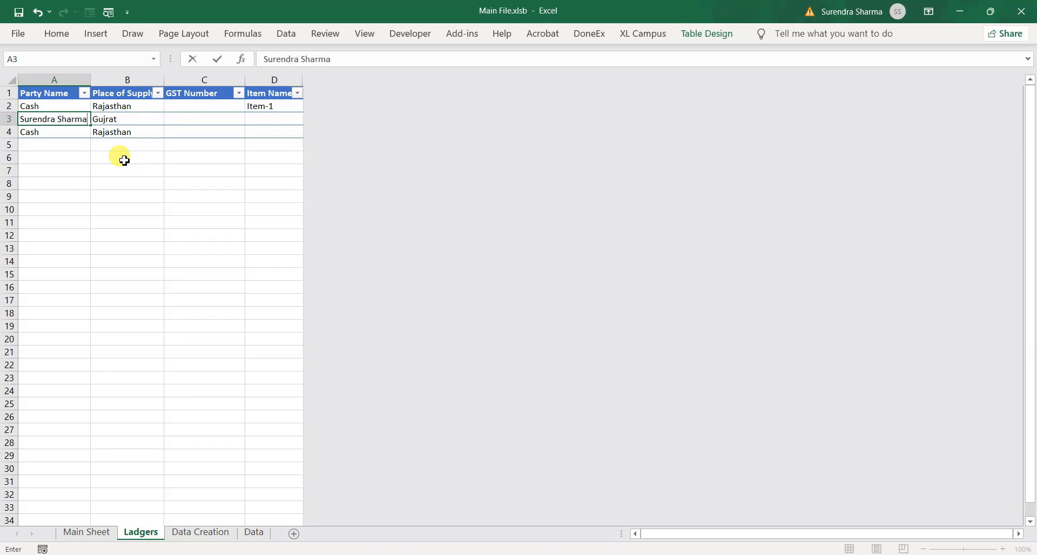
{"action": "key", "text": "Tab"}
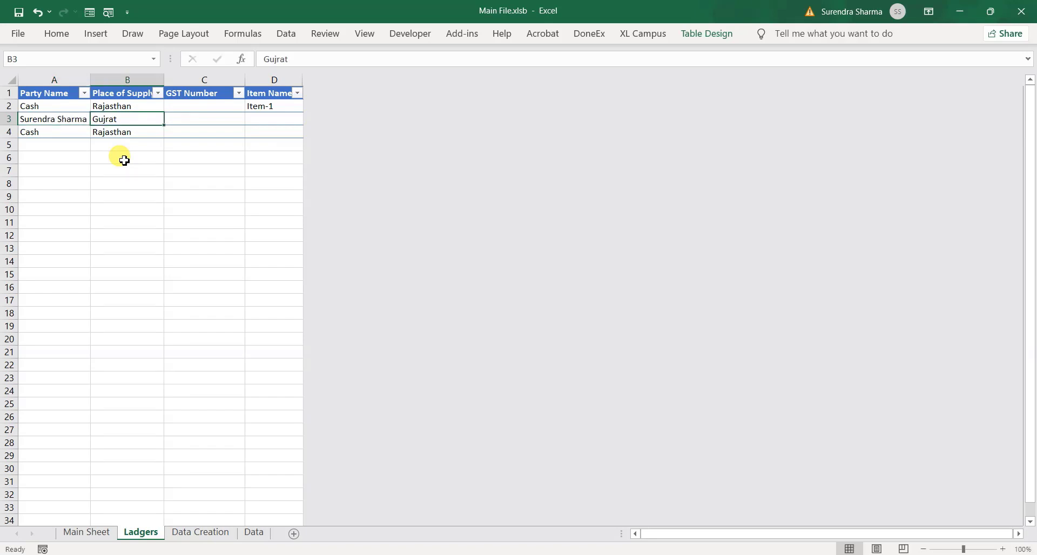
{"action": "key", "text": "Tab"}
{"action": "key", "text": "Return"}
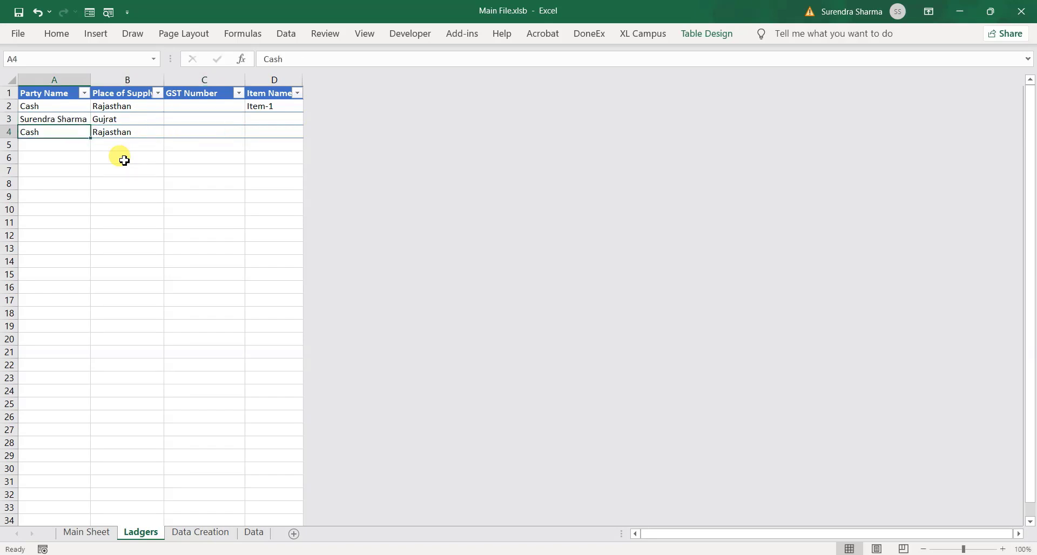
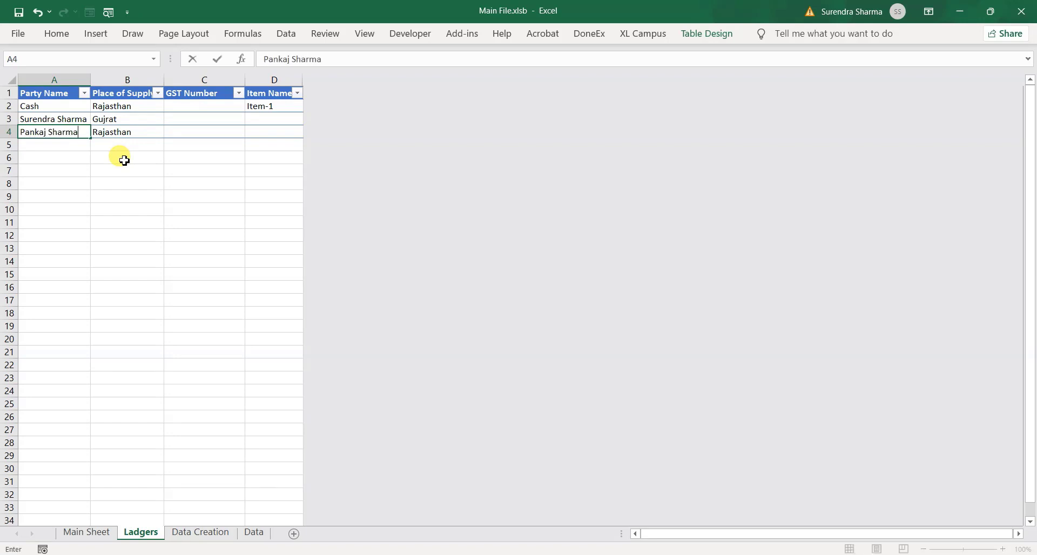
{"action": "key", "text": "Tab"}
{"action": "type", "text": "M"}
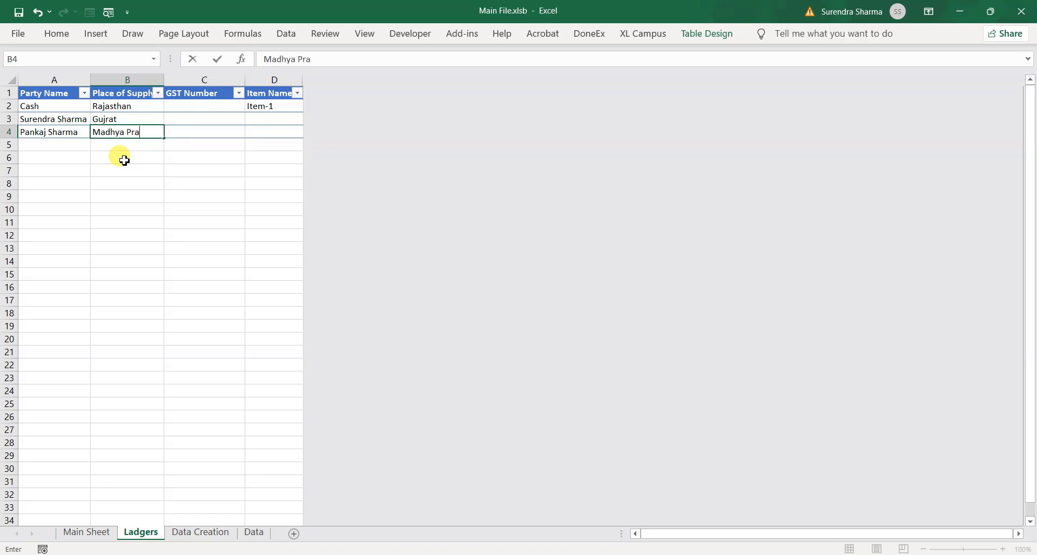
{"action": "key", "text": "Return"}
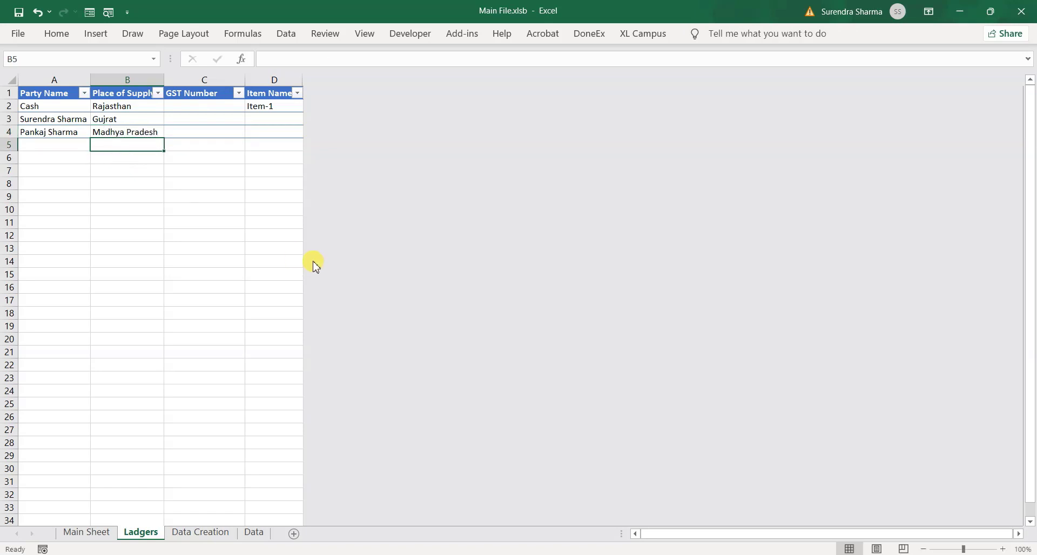
Select A1 on the Data Creation sheet and toggle off AutoFilter with Ctrl+Shift+L
{"action": "left_click_drag", "start_coordinate": [178, 109], "coordinate": [173, 143]}
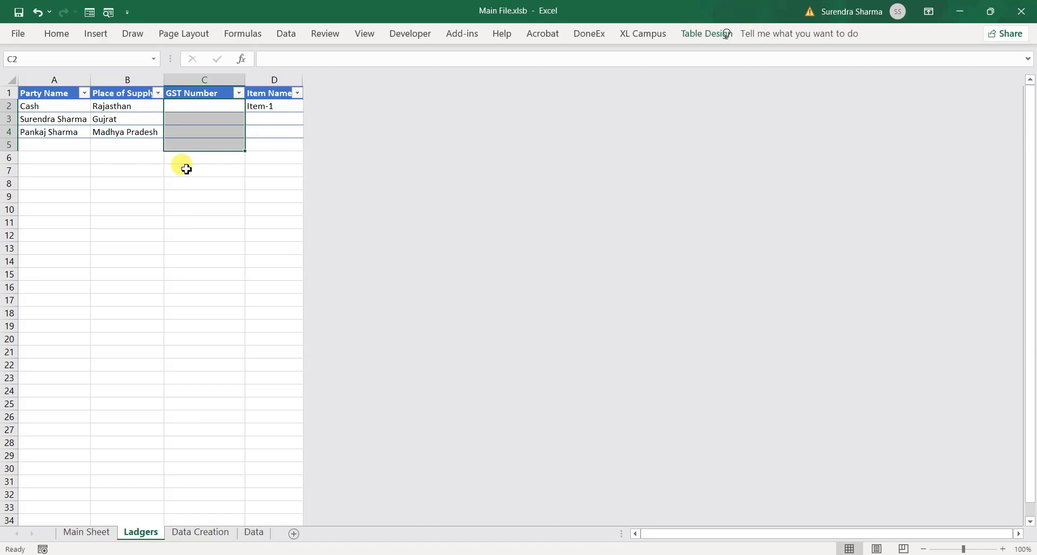
{"action": "left_click", "coordinate": [212, 537]}
{"action": "left_click_drag", "start_coordinate": [43, 121], "coordinate": [609, 352]}
{"action": "left_click", "coordinate": [47, 94]}
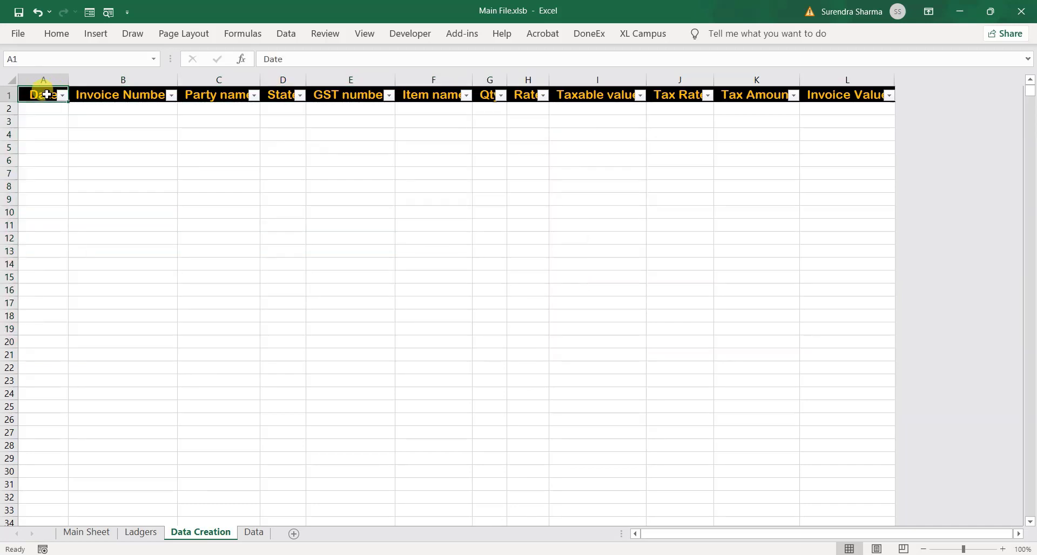
{"action": "key", "text": "ctrl+shift+l"}
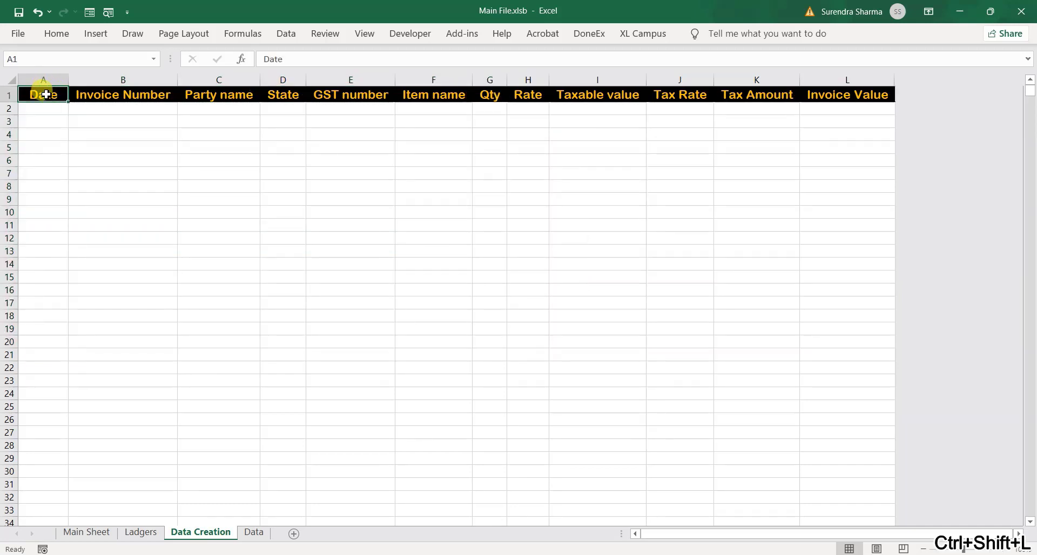
Compare the empty Data sheet with the Data Creation table, ending back on Data Creation
{"action": "left_click", "coordinate": [254, 533]}
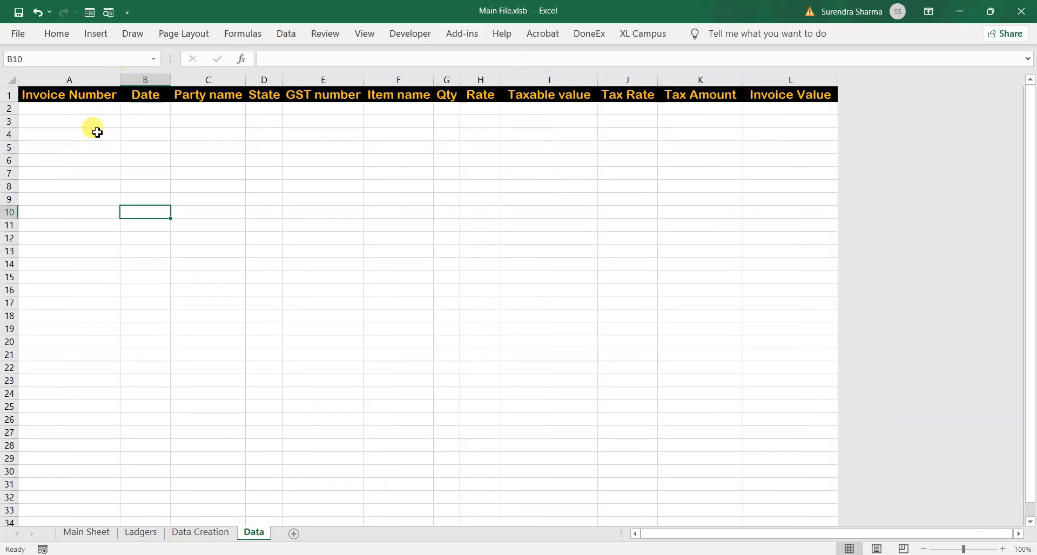
{"action": "left_click_drag", "start_coordinate": [92, 133], "coordinate": [508, 217]}
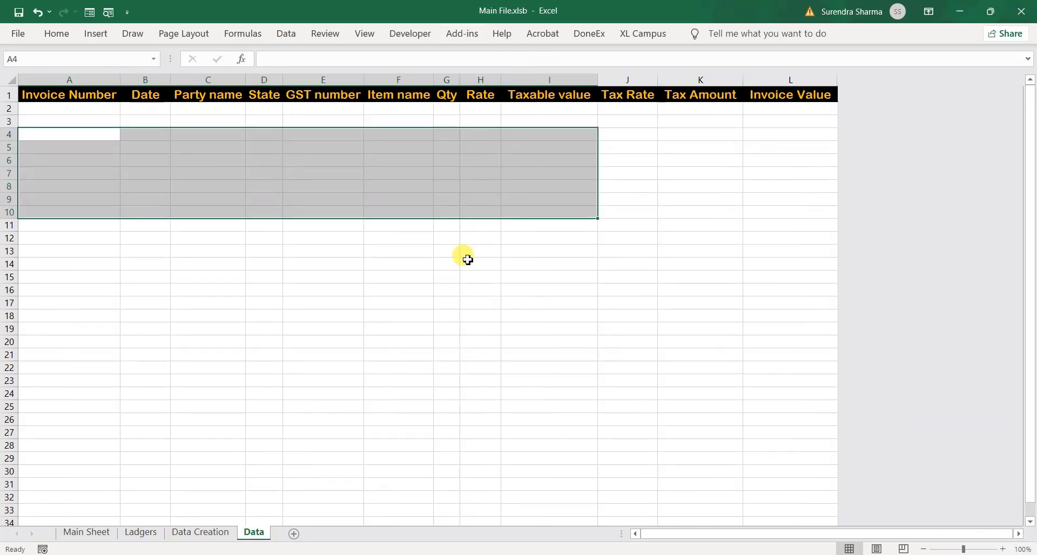
{"action": "left_click", "coordinate": [205, 532]}
{"action": "left_click_drag", "start_coordinate": [65, 226], "coordinate": [124, 251]}
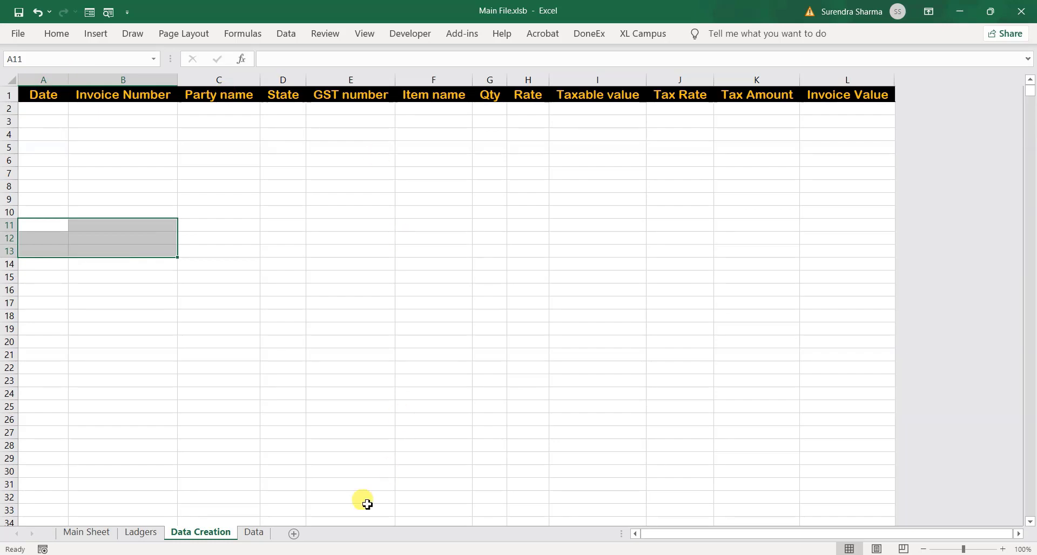
{"action": "left_click", "coordinate": [254, 532]}
{"action": "left_click", "coordinate": [418, 121]}
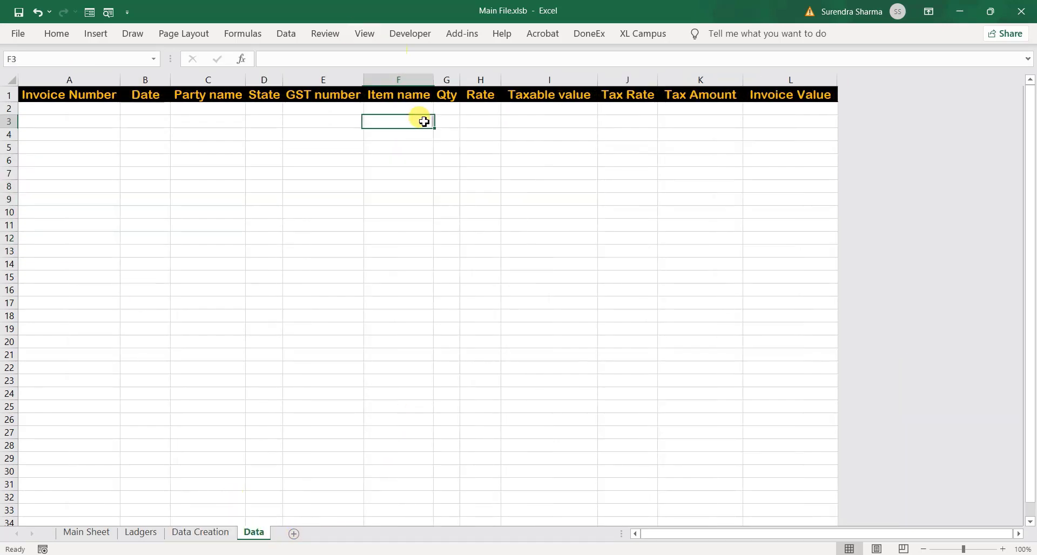
{"action": "left_click", "coordinate": [203, 534]}
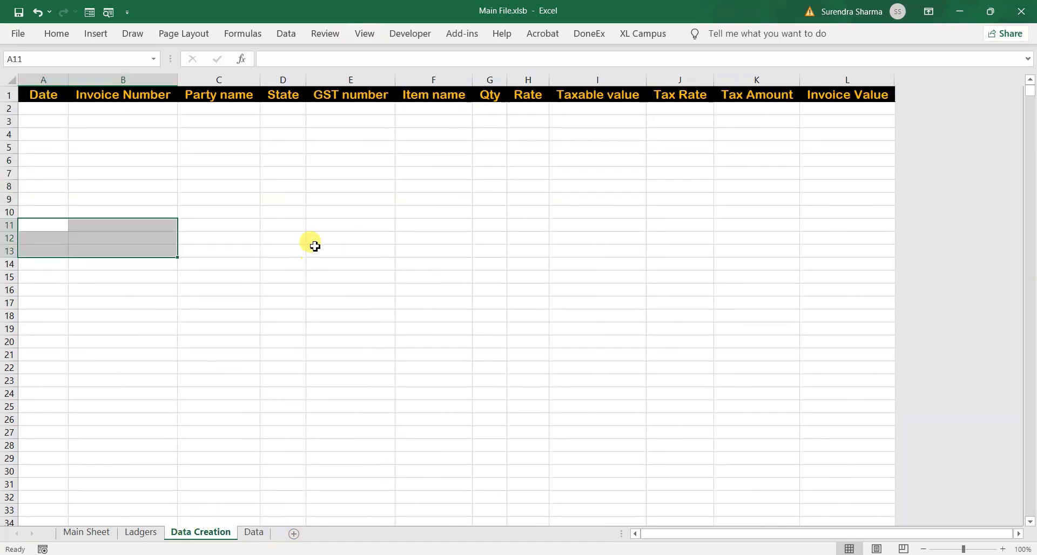
Enter Item-2 in D3 and Item-3 in D4 on the Ladgers sheet
{"action": "left_click", "coordinate": [144, 534]}
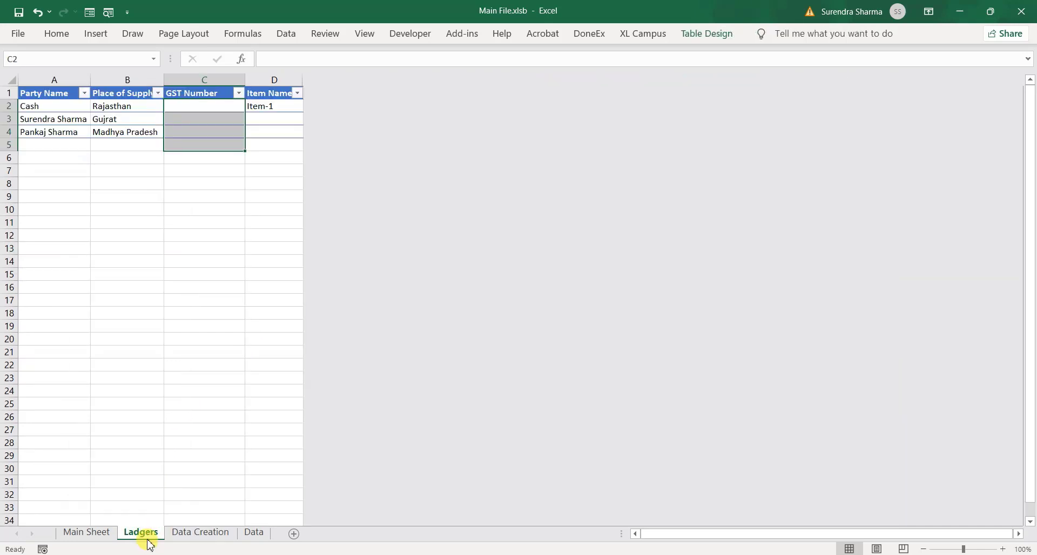
{"action": "left_click", "coordinate": [254, 119]}
{"action": "type", "text": "Item-2"}
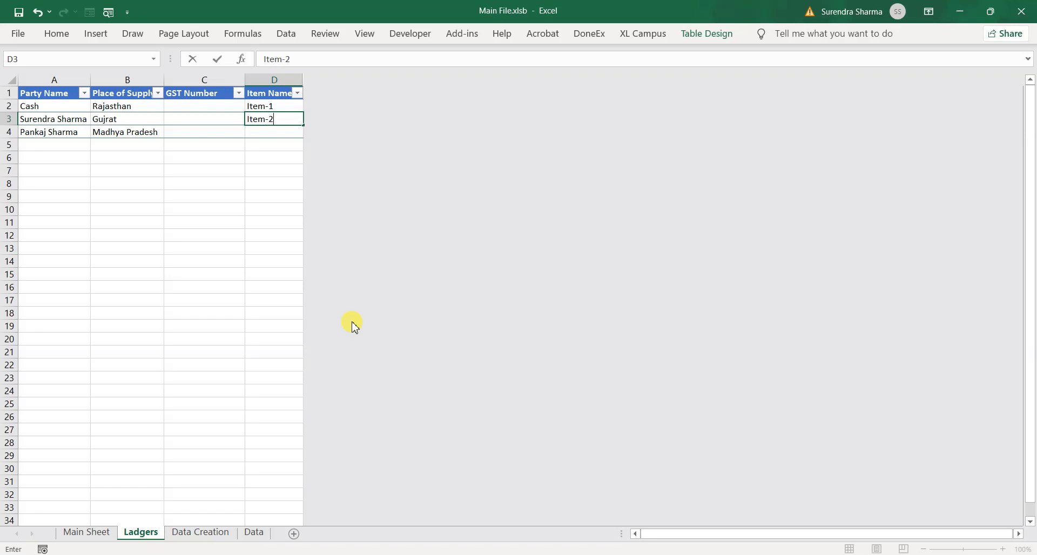
{"action": "key", "text": "Return"}
{"action": "type", "text": "Ite"}
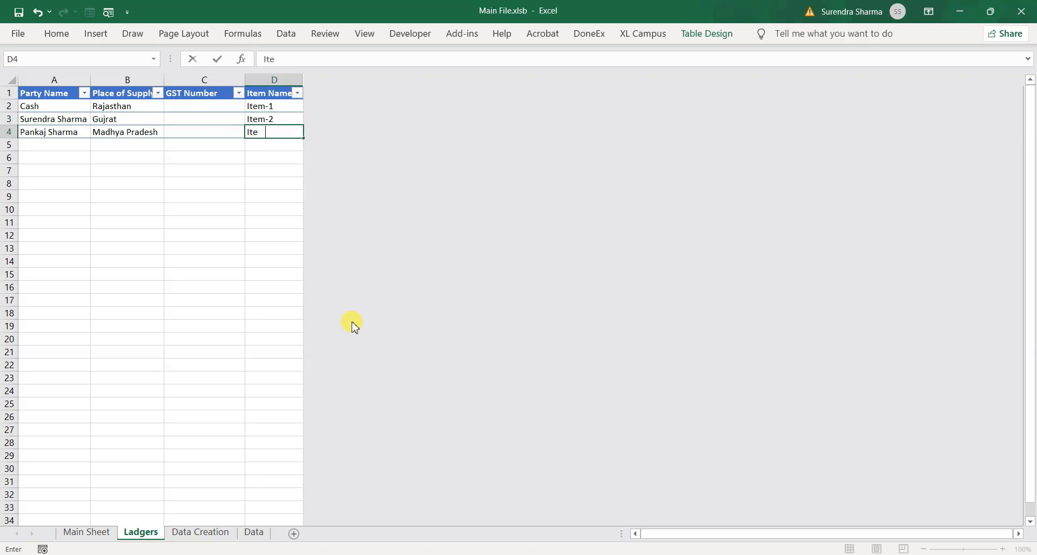
{"action": "type", "text": "m-3"}
{"action": "key", "text": "Return"}
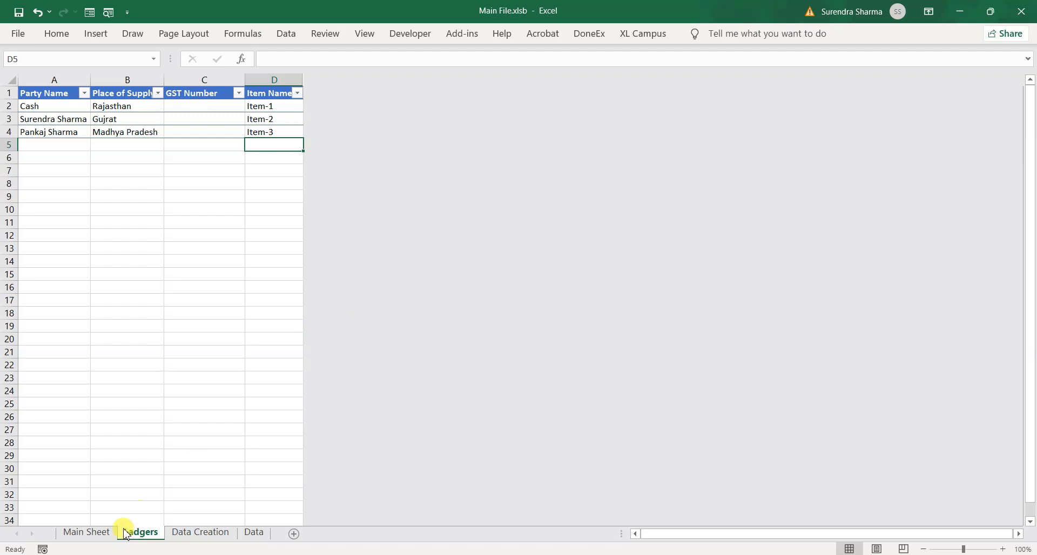
On the Main Sheet, enter first date 01-04-2021 in B3 and last date 30-04-2021 in C3
{"action": "left_click", "coordinate": [86, 533]}
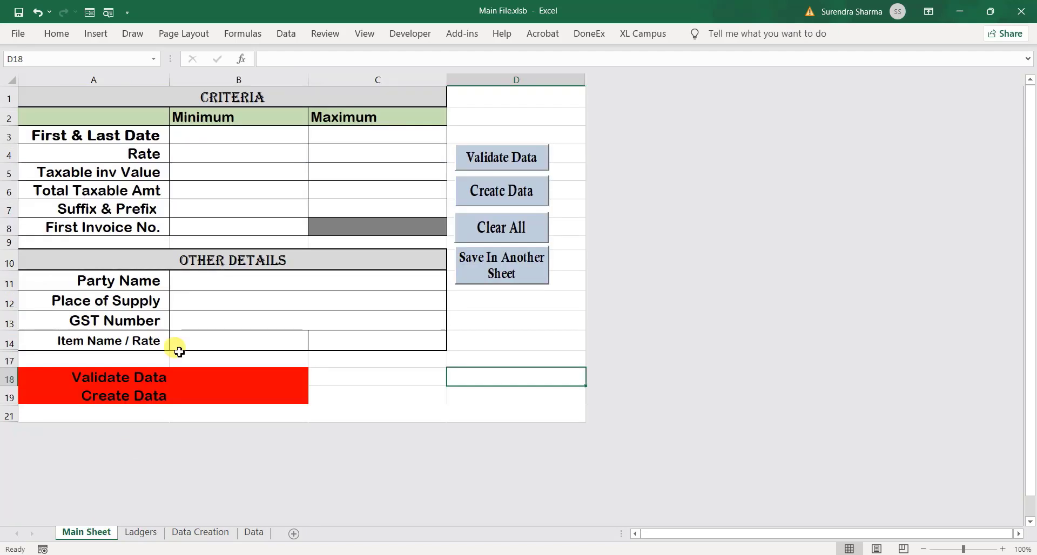
{"action": "left_click", "coordinate": [240, 142]}
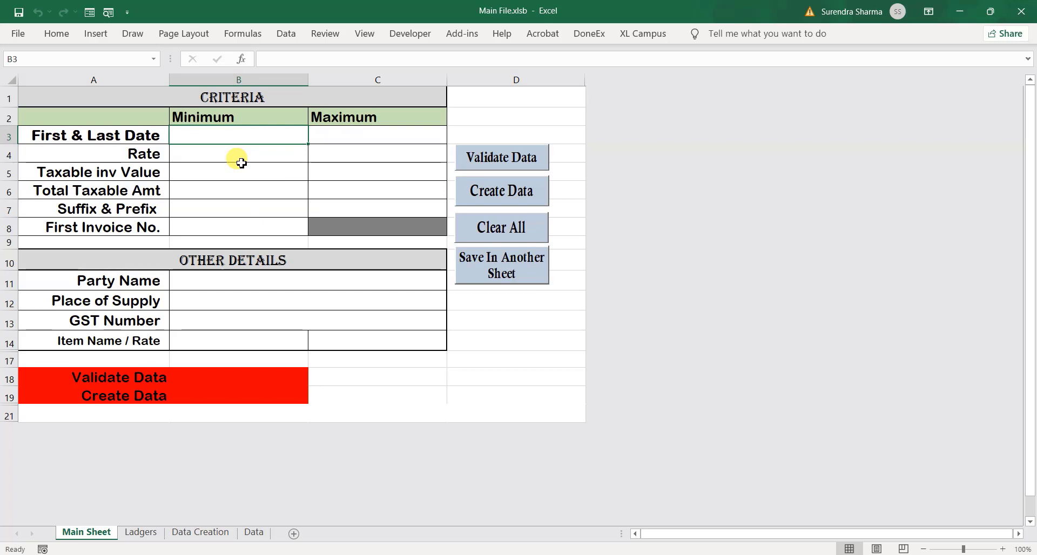
{"action": "type", "text": "01/04/2020"}
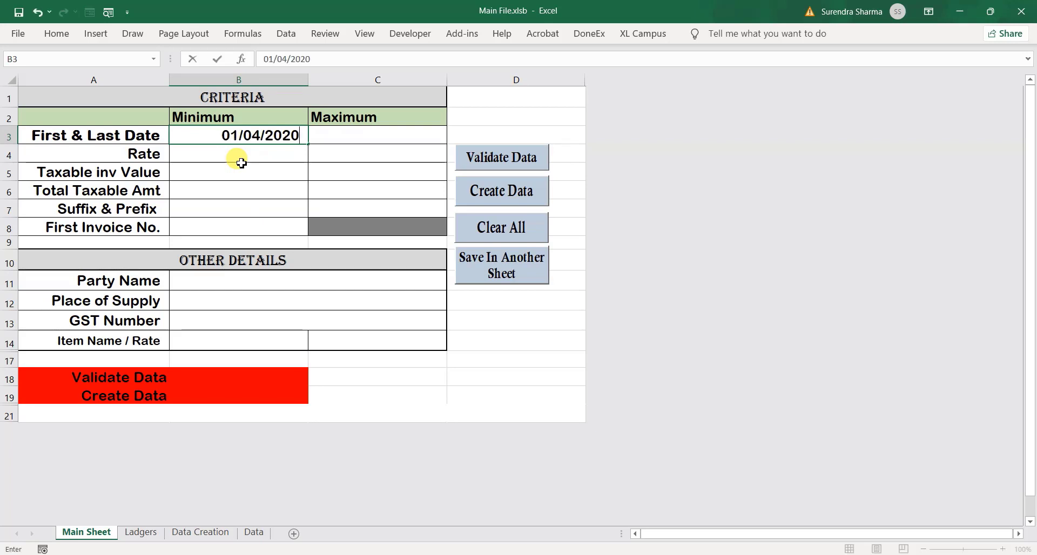
{"action": "key", "text": "Return"}
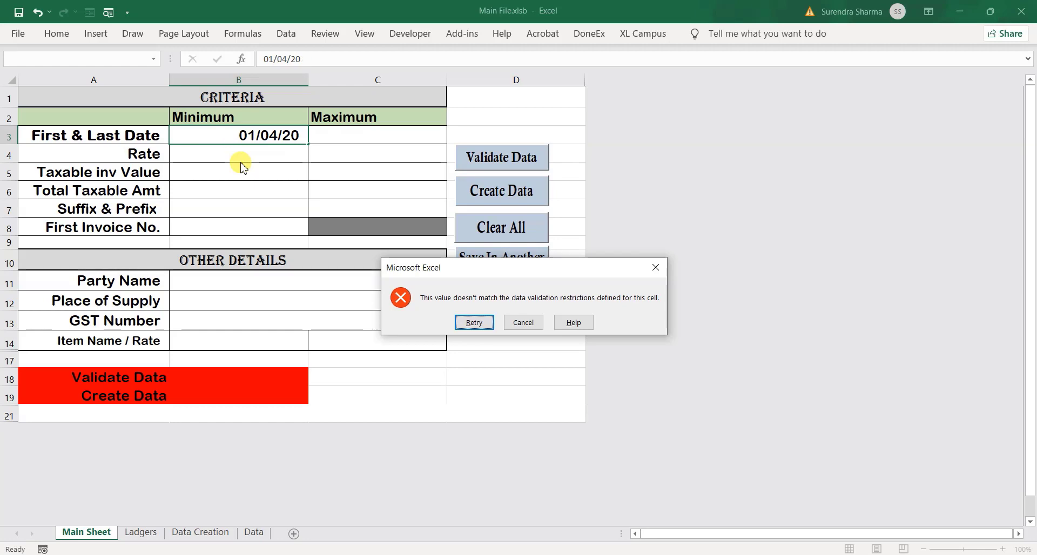
{"action": "key", "text": "Return"}
{"action": "type", "text": "01/"}
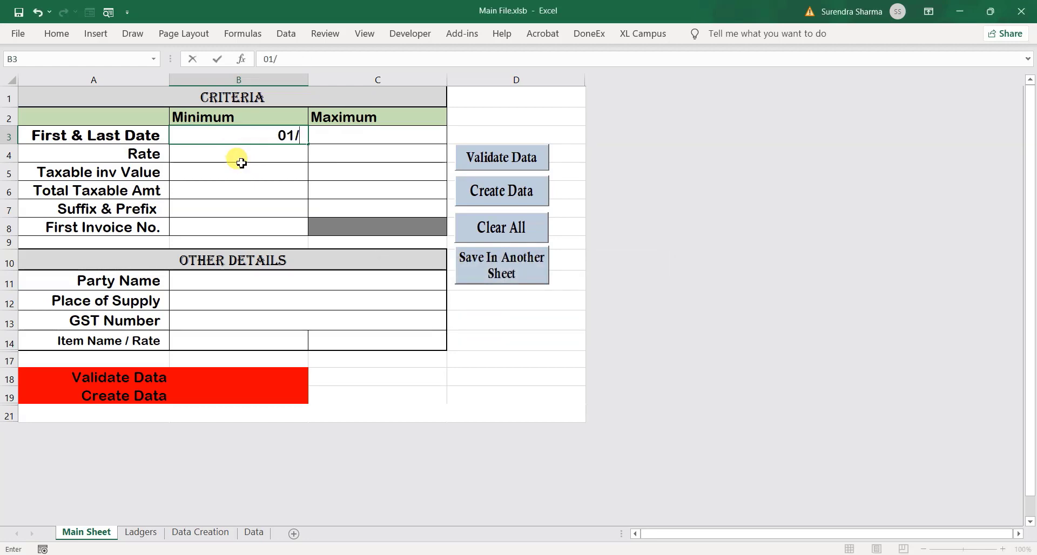
{"action": "type", "text": "4/21"}
{"action": "key", "text": "Tab"}
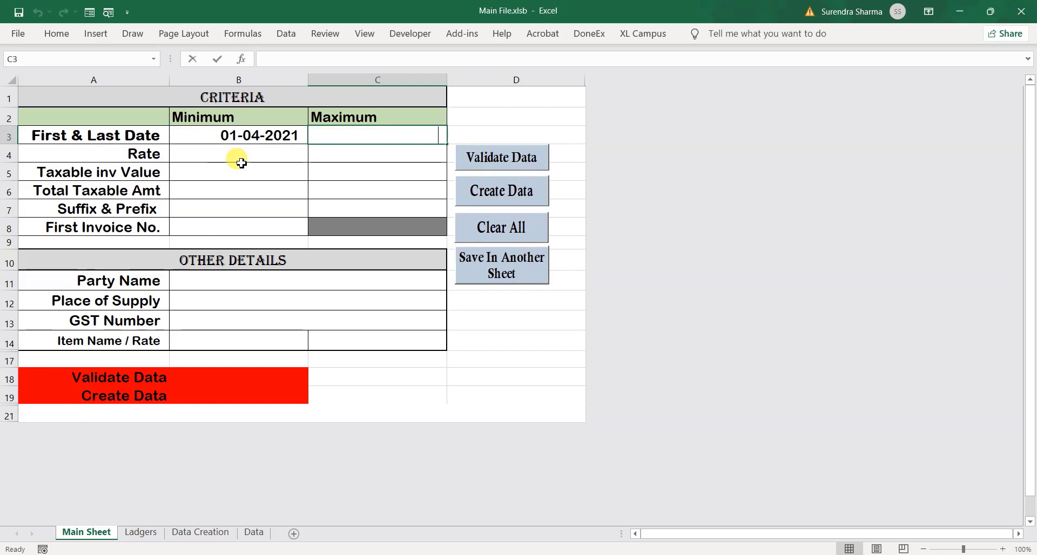
{"action": "type", "text": "30/4/"}
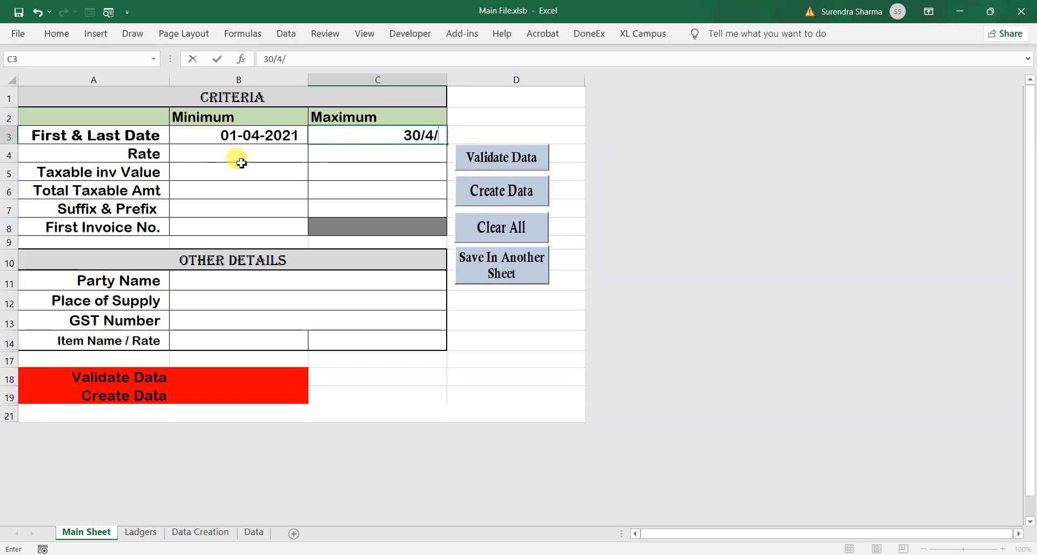
{"action": "type", "text": "21"}
{"action": "key", "text": "Return"}
{"action": "left_click", "coordinate": [242, 163]}
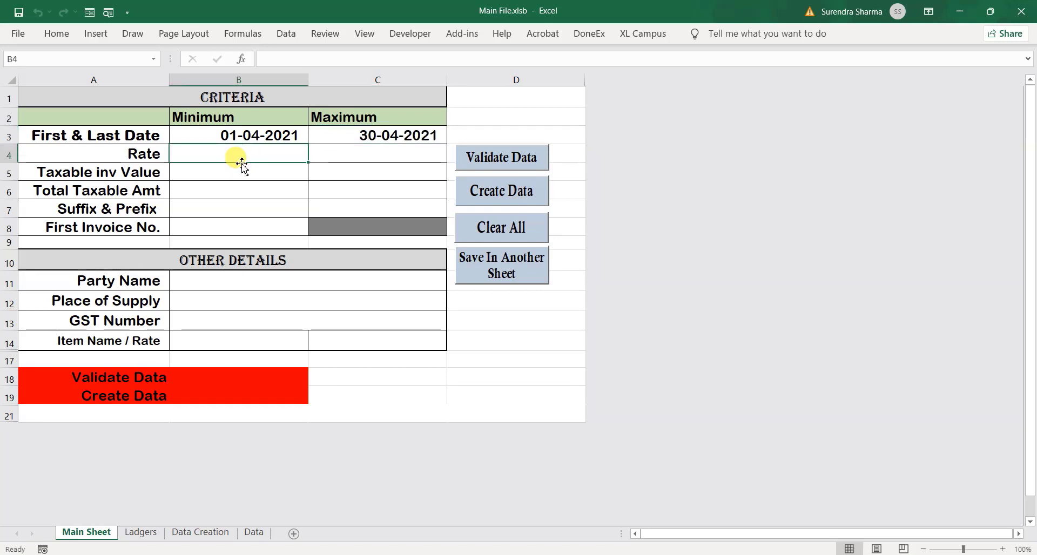
Set the rate range to 150.50–152.25 and the invoice value range to 7,000–9,000
{"action": "type", "text": "15"}
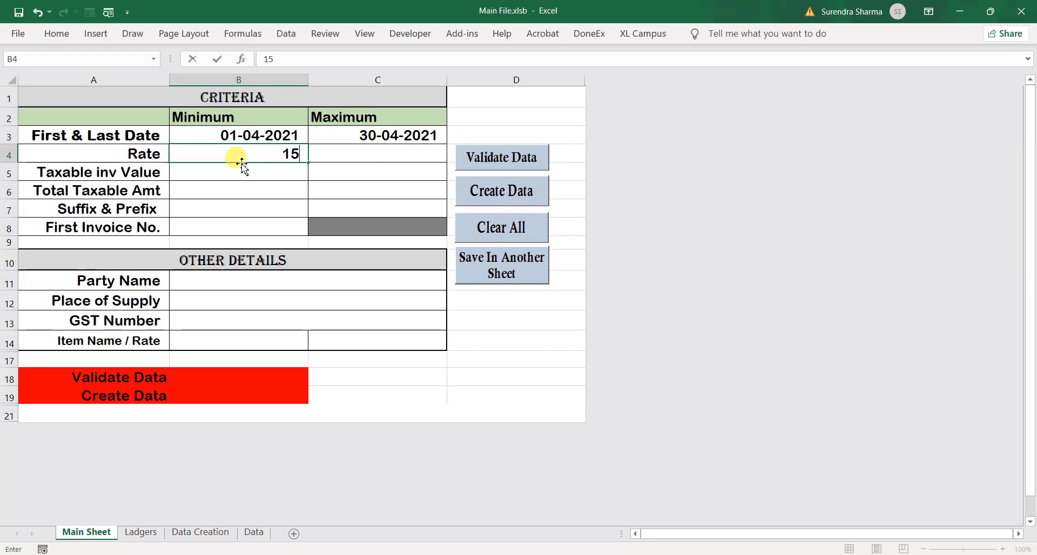
{"action": "type", "text": "0.5"}
{"action": "key", "text": "Tab"}
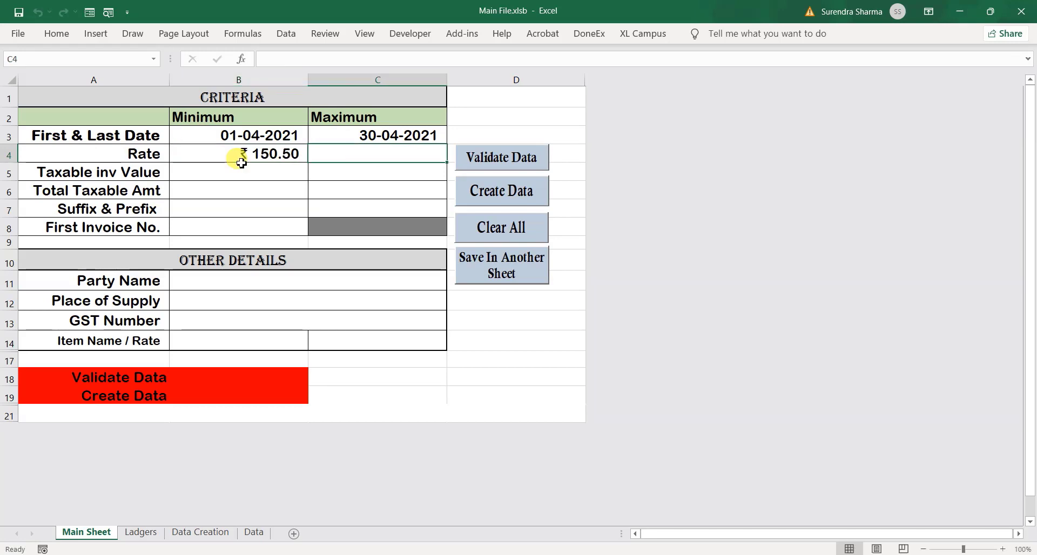
{"action": "type", "text": "152.25"}
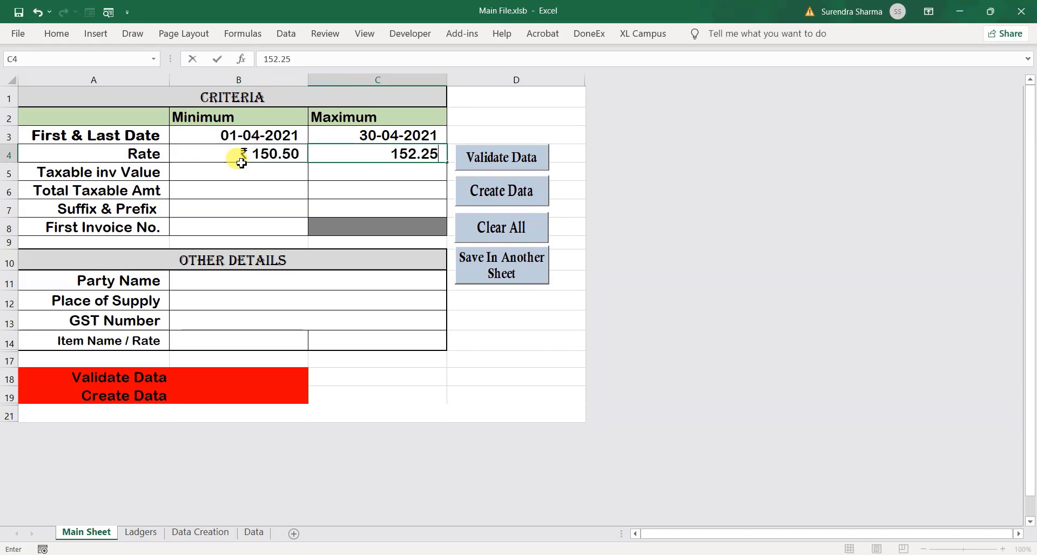
{"action": "key", "text": "Return"}
{"action": "left_click", "coordinate": [242, 165]}
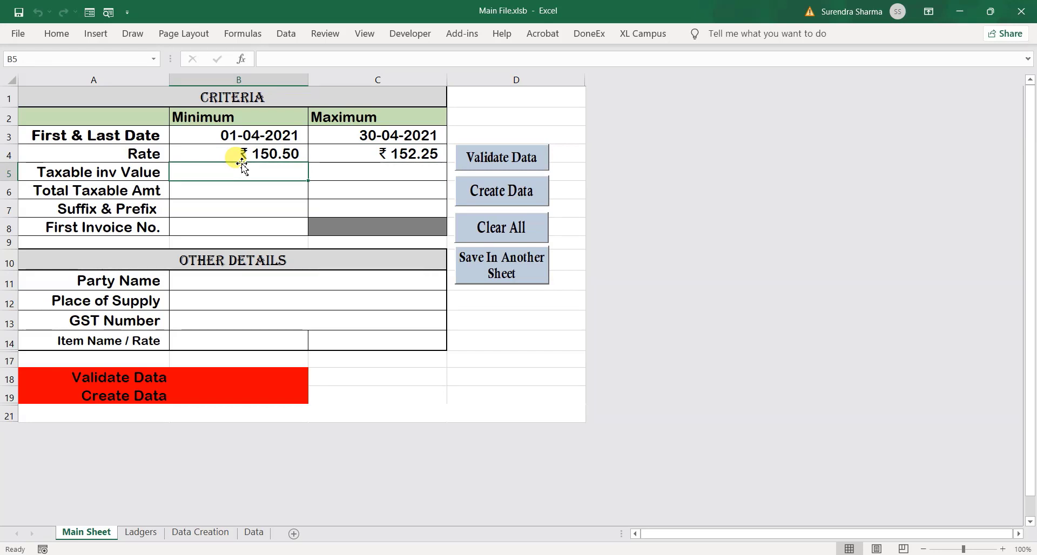
{"action": "type", "text": "7,000"}
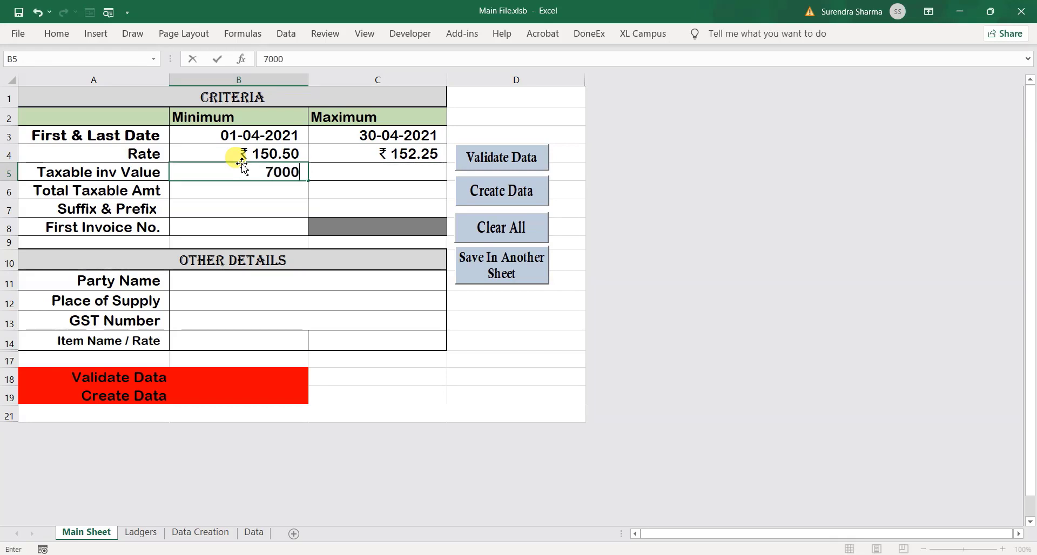
{"action": "key", "text": "Tab"}
{"action": "type", "text": "9000"}
{"action": "key", "text": "Return"}
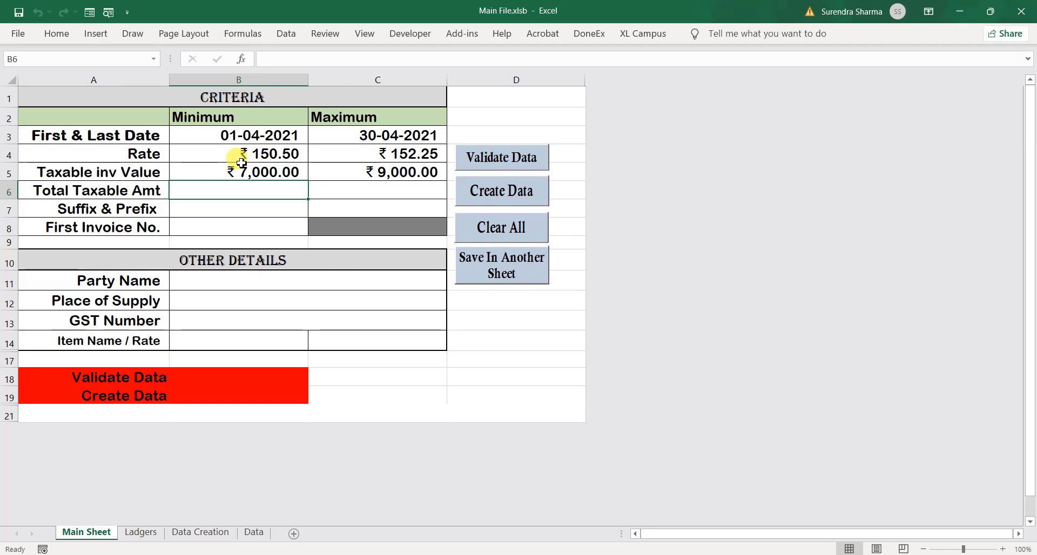
Enter total 7,00,000, prefix M/, suffix 21 and first invoice number 1
{"action": "type", "text": "7,00"}
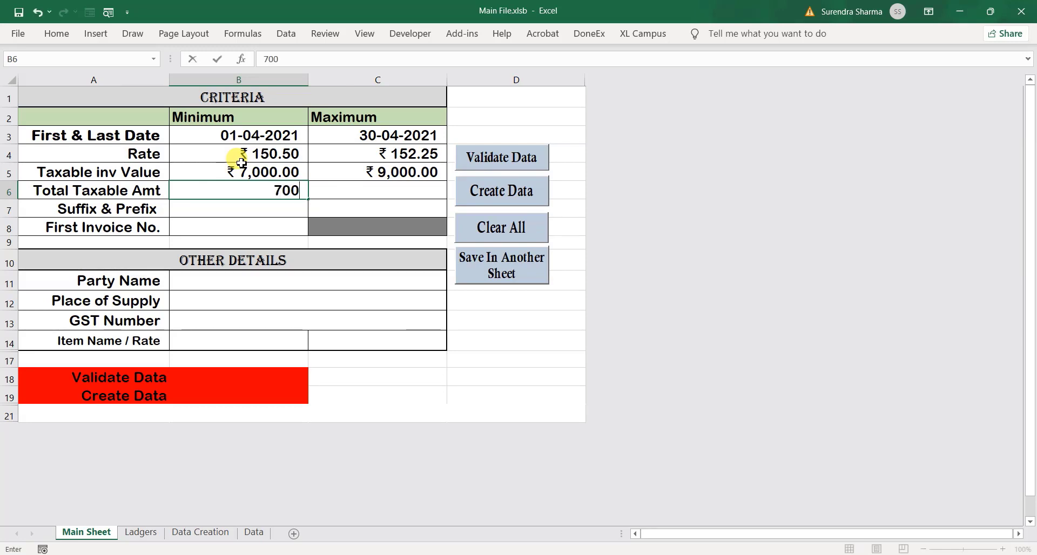
{"action": "type", "text": ",00"}
{"action": "key", "text": "ctrl+Return"}
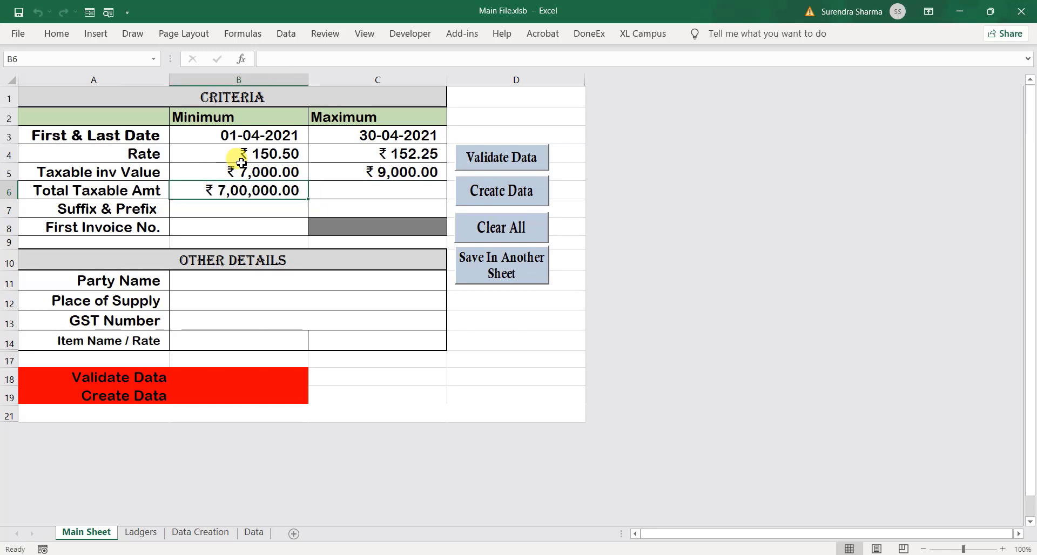
{"action": "key", "text": "Tab"}
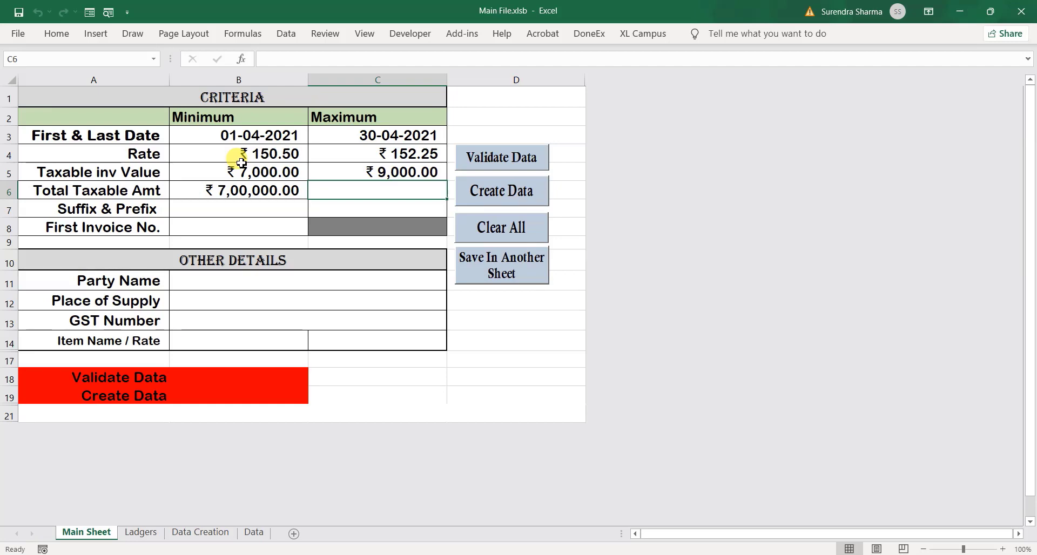
{"action": "key", "text": "Return"}
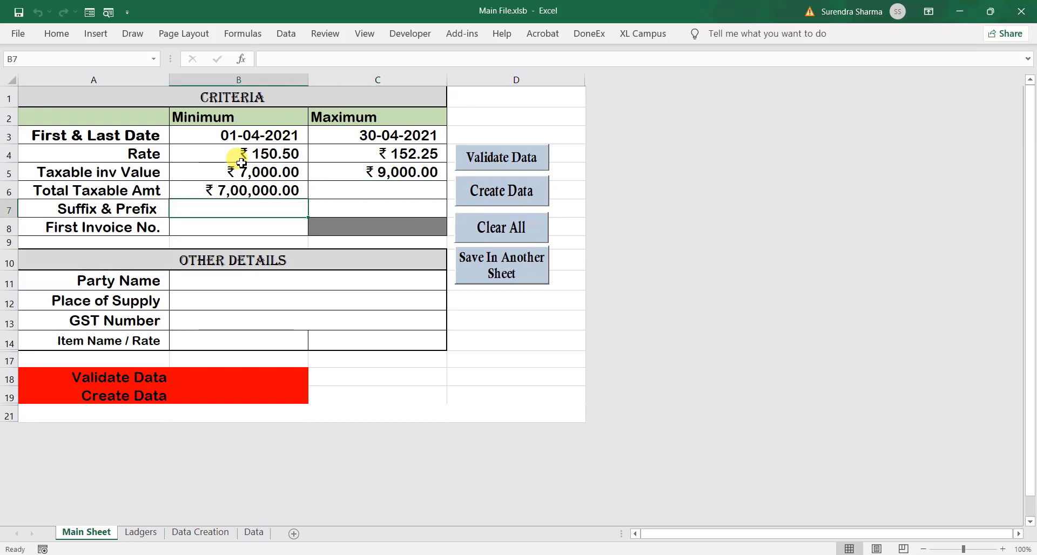
{"action": "type", "text": "M"}
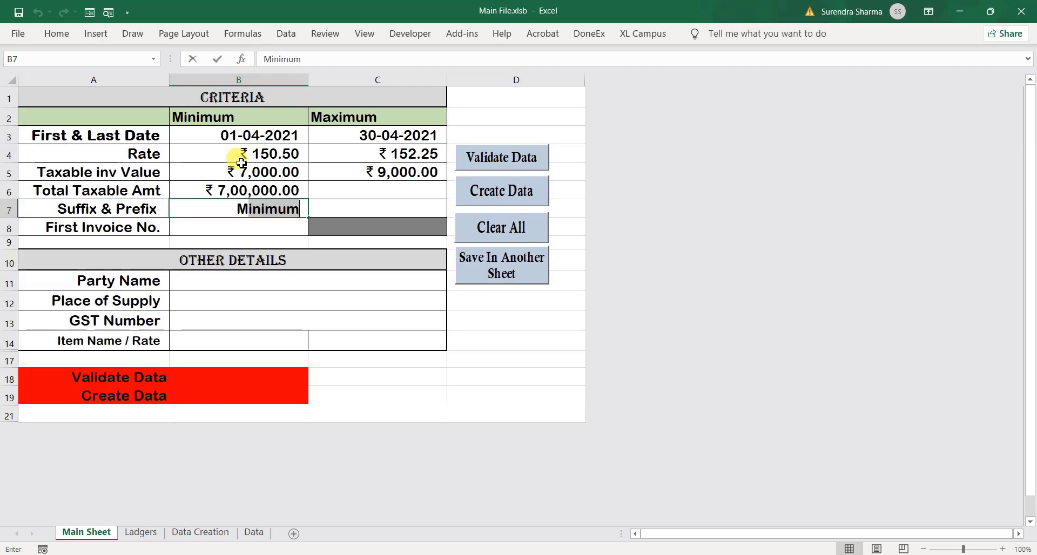
{"action": "type", "text": "/"}
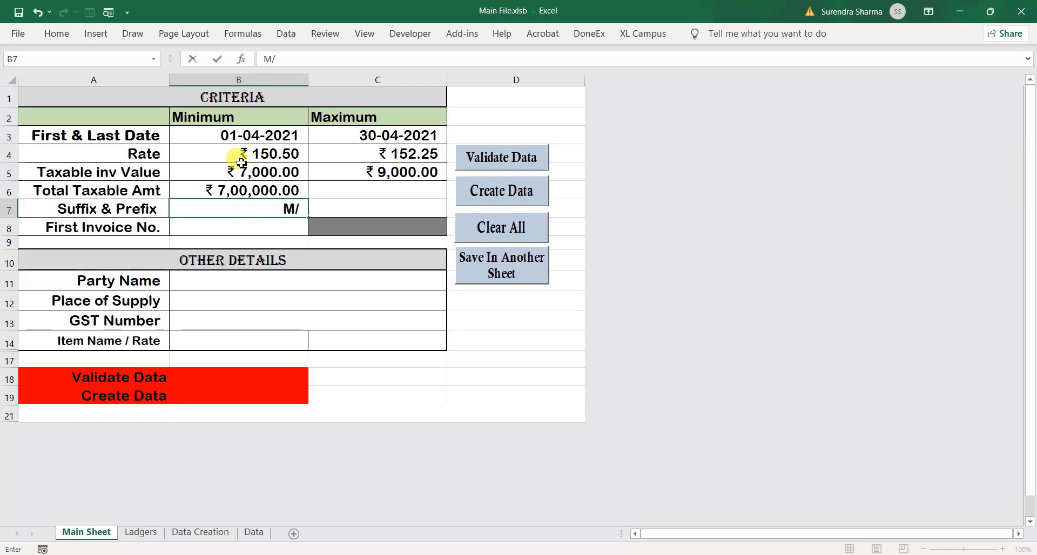
{"action": "key", "text": "Tab"}
{"action": "type", "text": "21"}
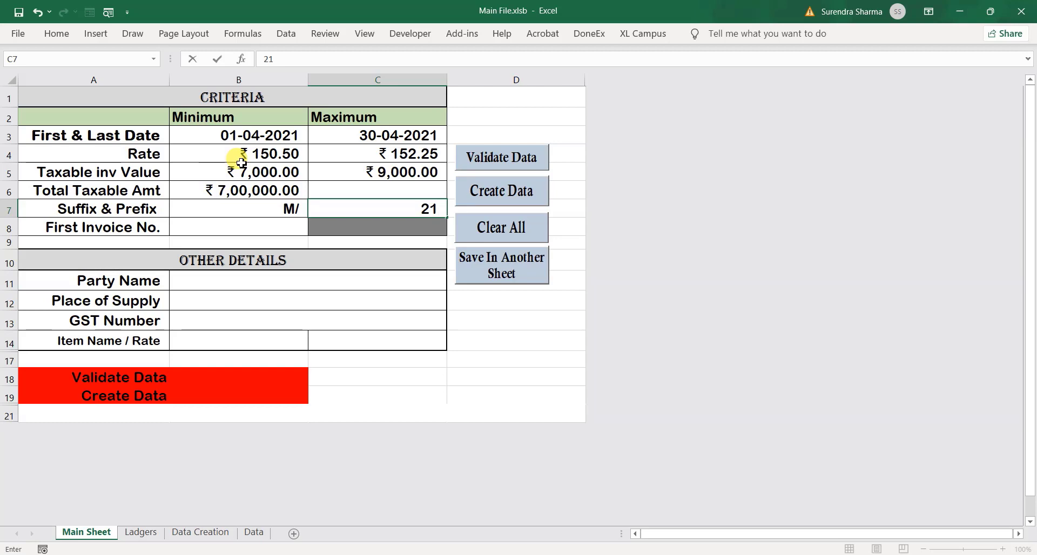
{"action": "key", "text": "Return"}
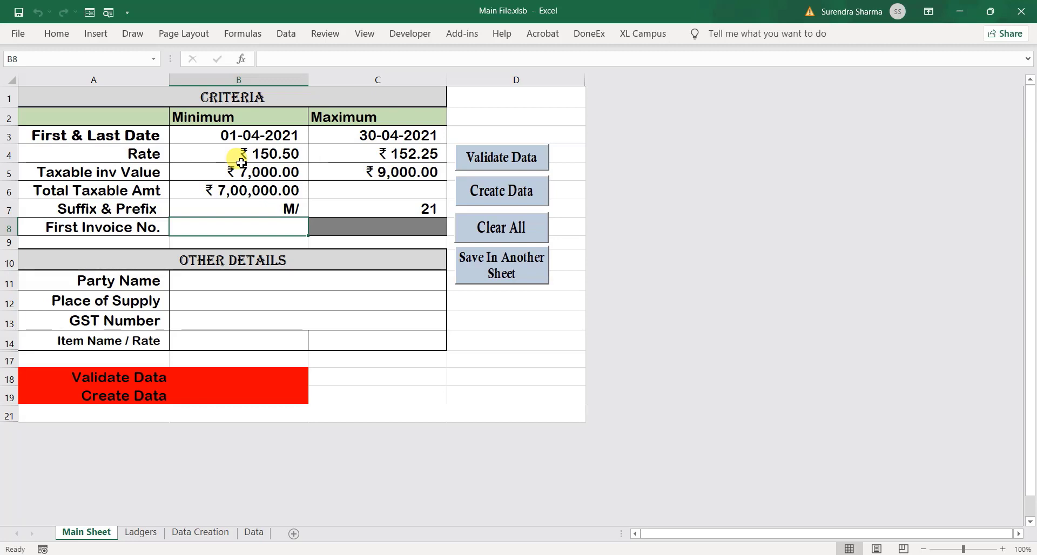
{"action": "type", "text": "1"}
{"action": "key", "text": "Return"}
{"action": "key", "text": "Return"}
{"action": "key", "text": "Return"}
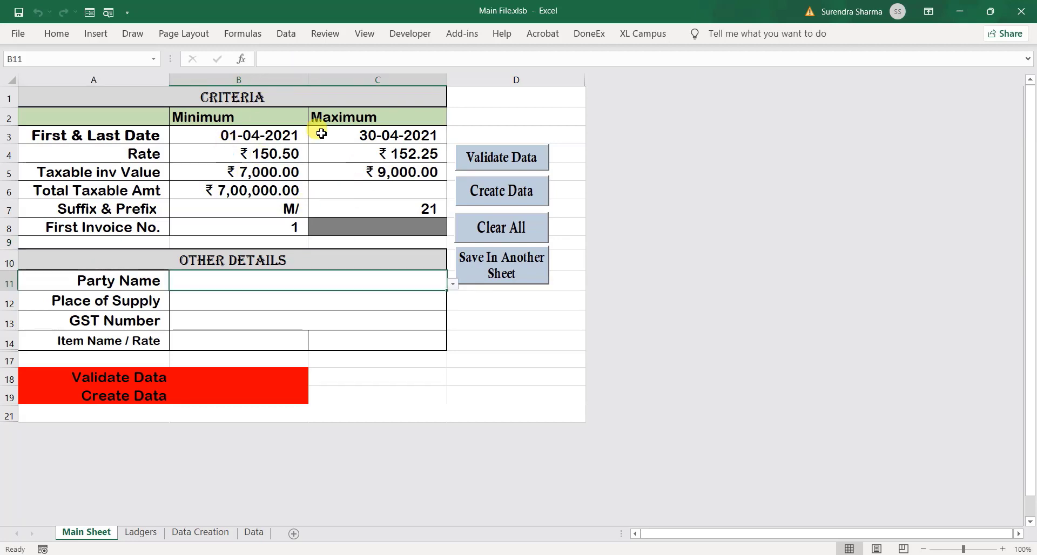
Run Validate Data, dismiss the missing-party warning, and choose the second listed party in B11
{"action": "left_click", "coordinate": [487, 160]}
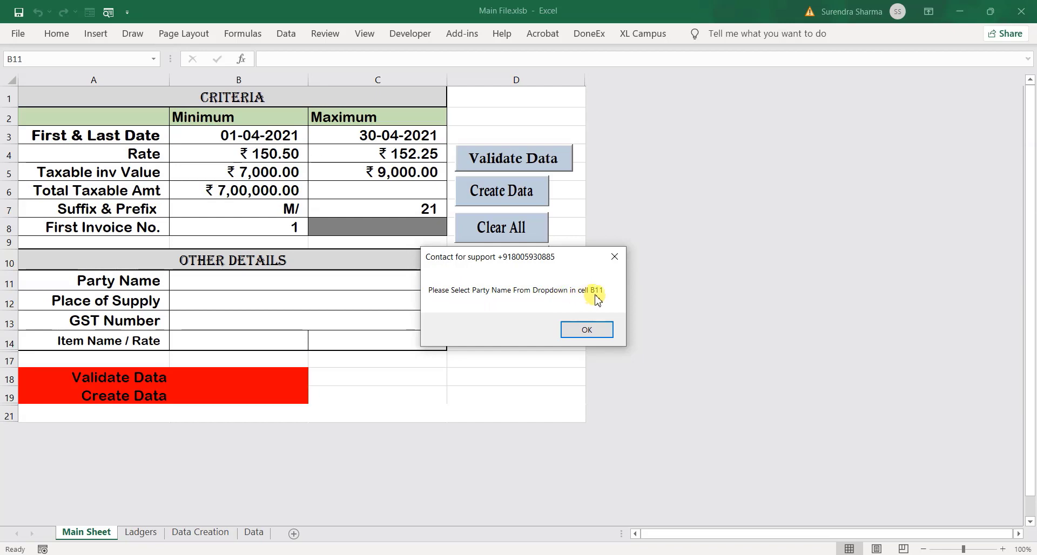
{"action": "left_click", "coordinate": [594, 330]}
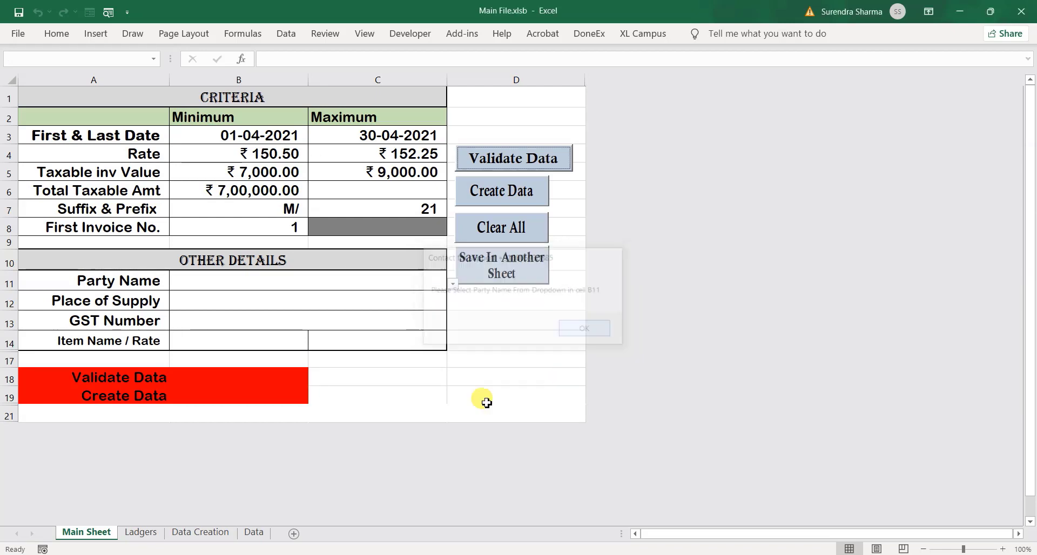
{"action": "key", "text": "alt+Down"}
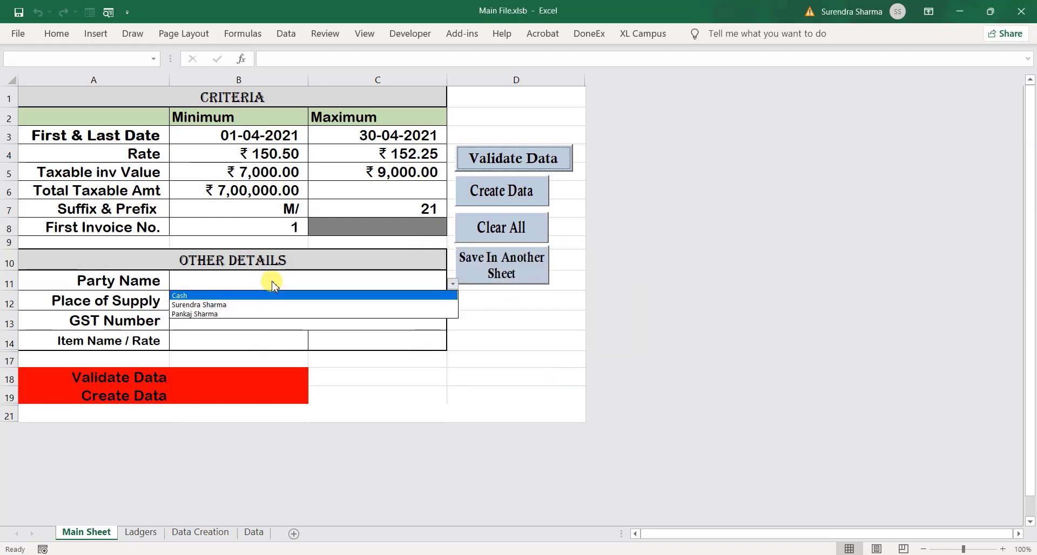
{"action": "left_click", "coordinate": [225, 296]}
{"action": "key", "text": "alt+Down"}
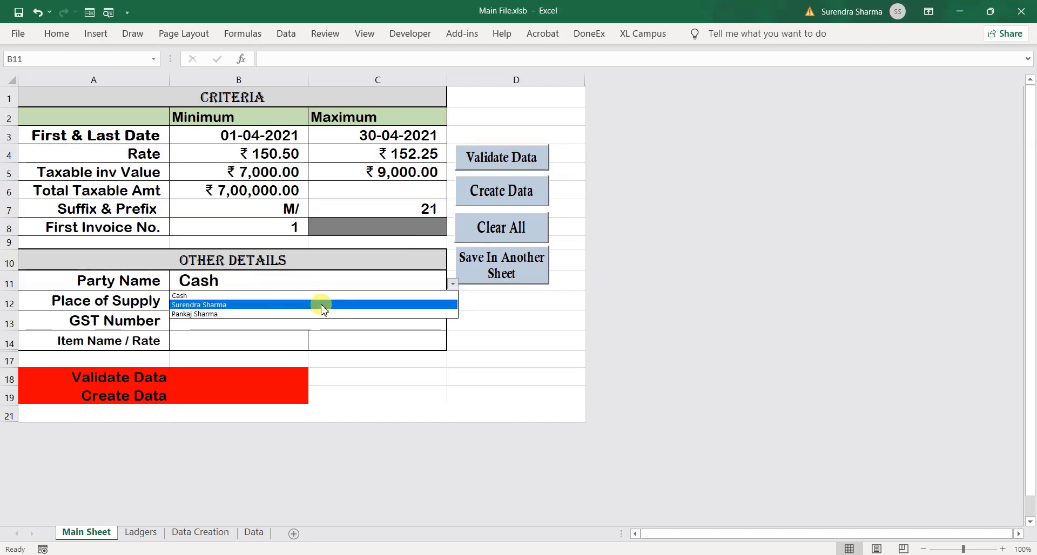
{"action": "left_click", "coordinate": [298, 306]}
{"action": "key", "text": "Return"}
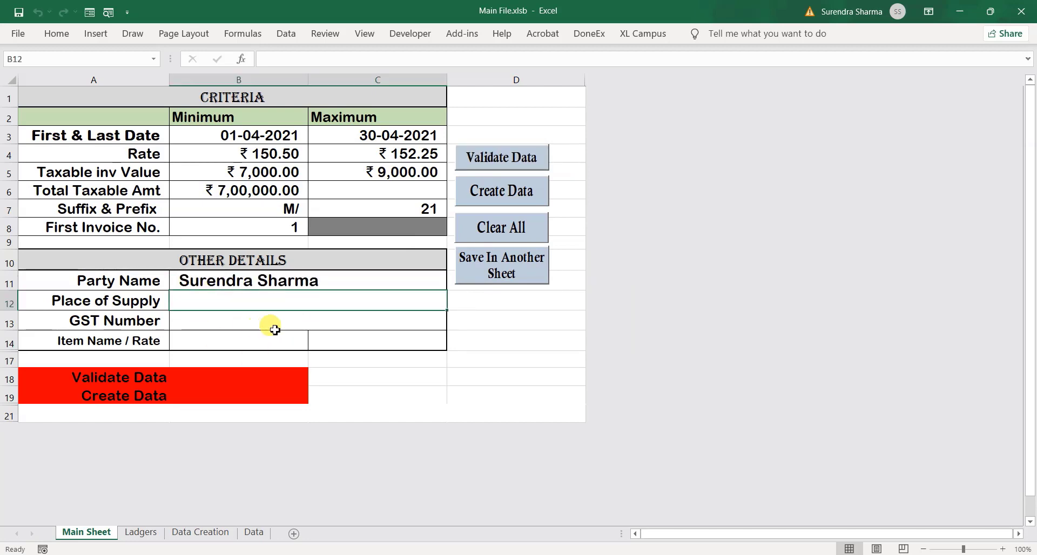
Pick Item-1 as the item in B14 and 12% as its GST rate in C14
{"action": "left_click", "coordinate": [208, 323]}
{"action": "left_click", "coordinate": [214, 338]}
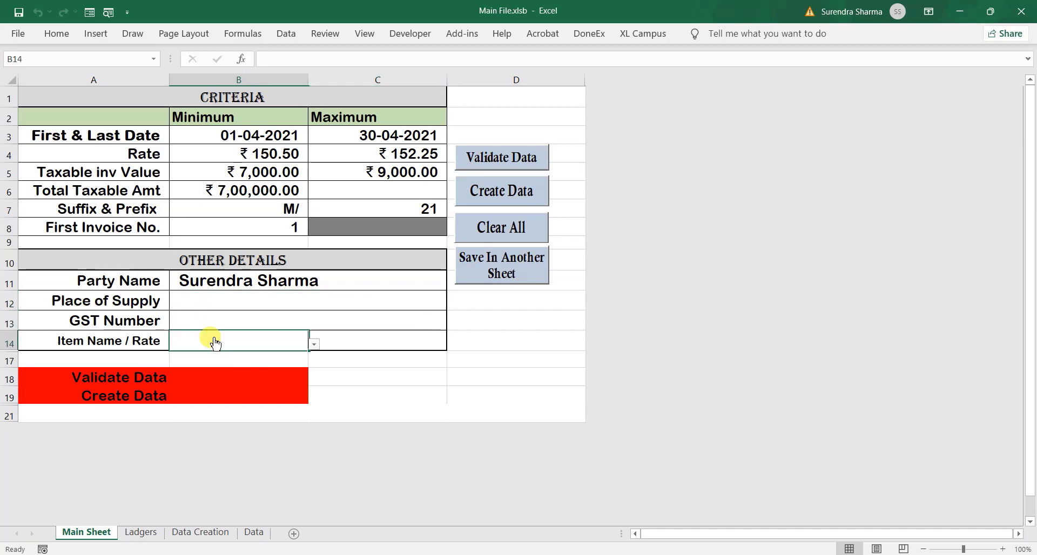
{"action": "left_click", "coordinate": [315, 346]}
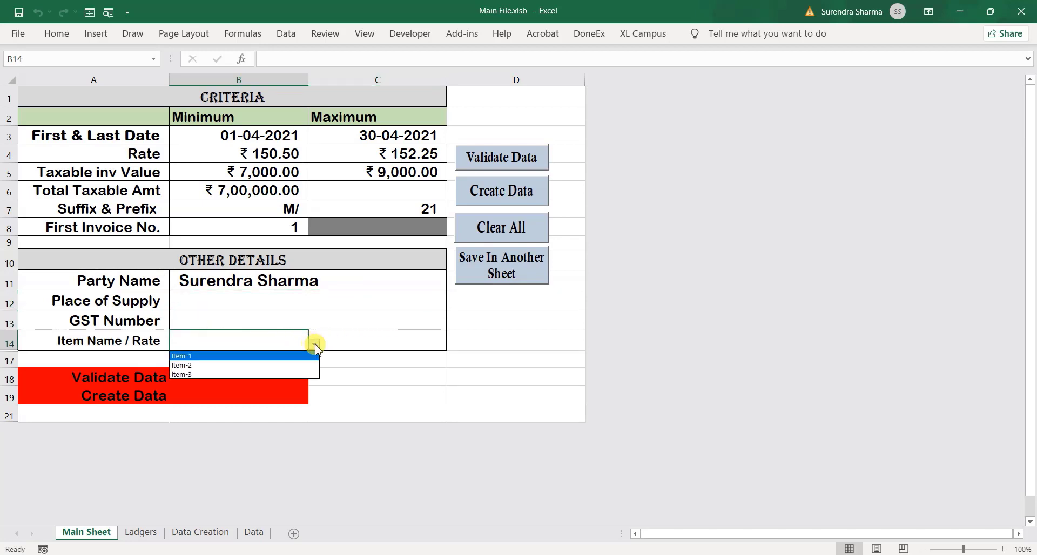
{"action": "left_click", "coordinate": [273, 356]}
{"action": "left_click", "coordinate": [367, 340]}
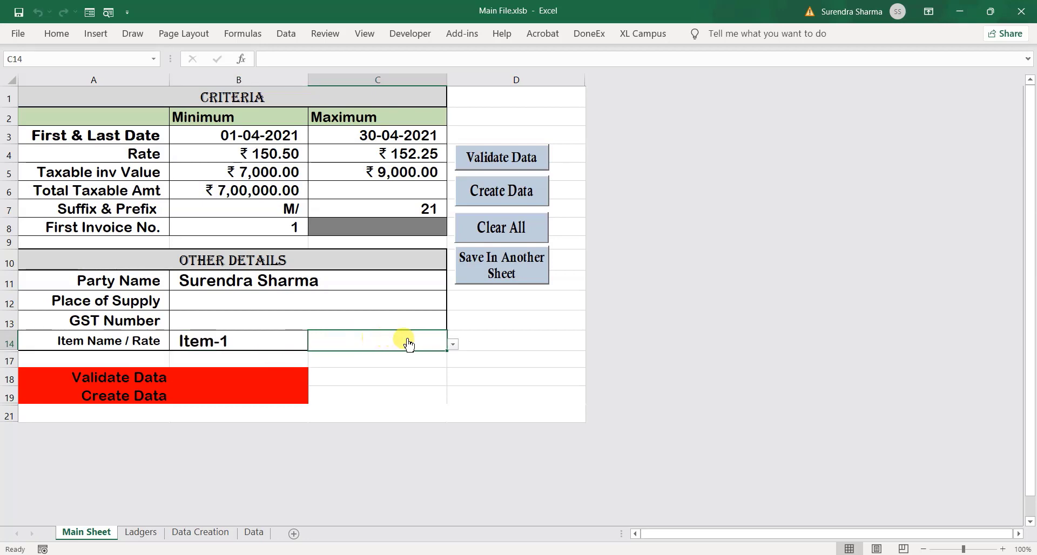
{"action": "left_click", "coordinate": [452, 346]}
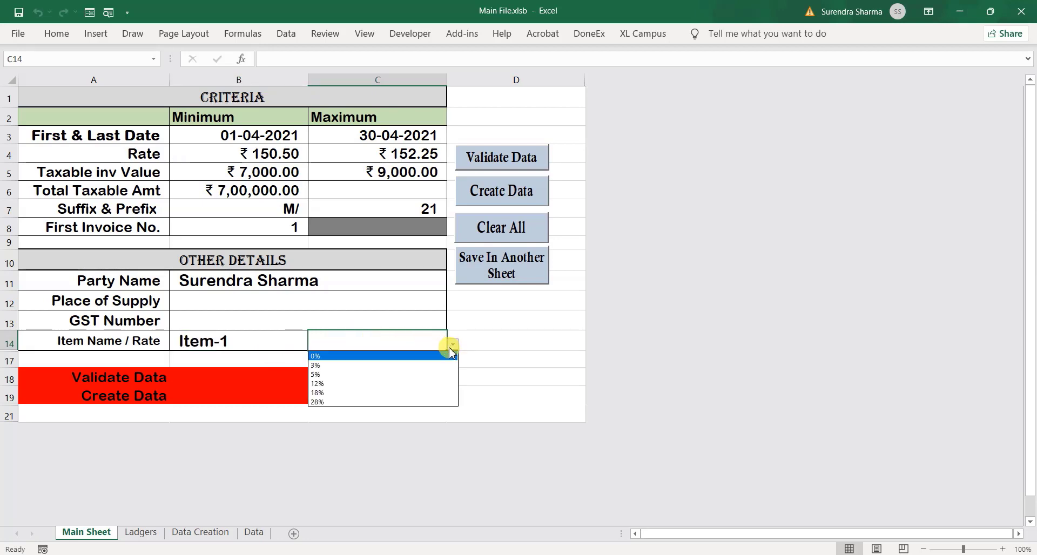
{"action": "left_click", "coordinate": [410, 383]}
{"action": "left_click", "coordinate": [410, 379]}
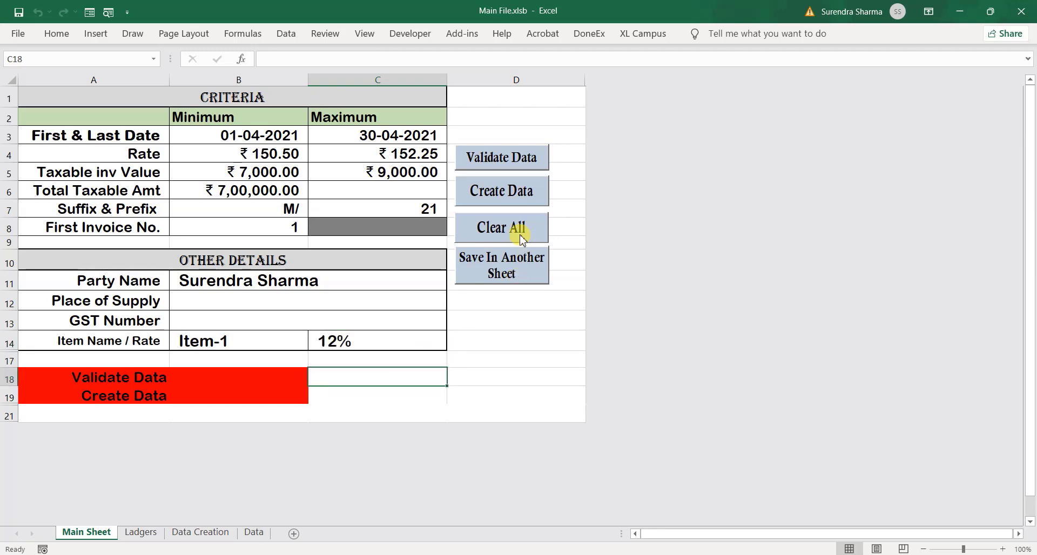
Run Validate Data twice, dismissing the 'Data is succesfully Validated' message, so B18 reads TRUE
{"action": "left_click", "coordinate": [493, 161]}
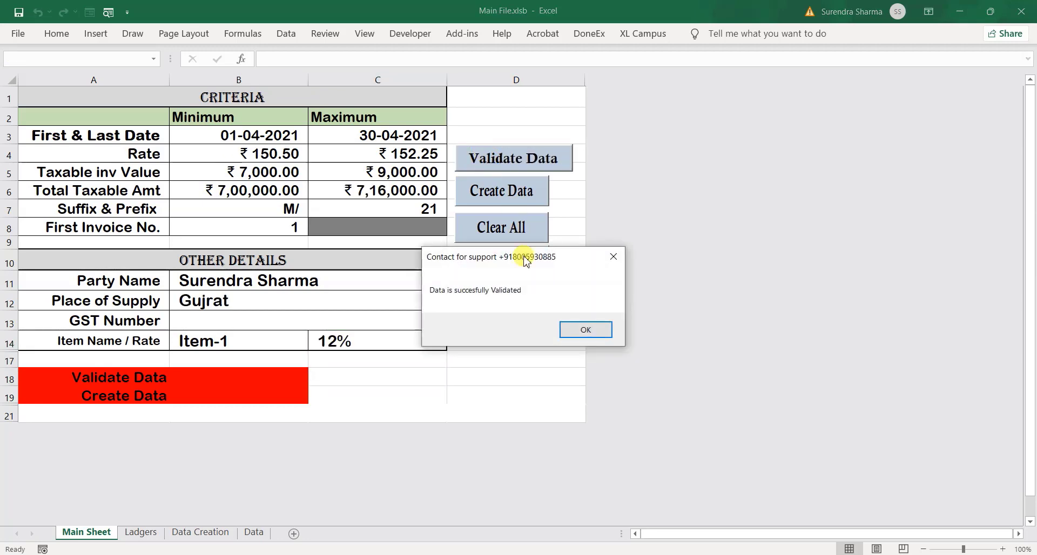
{"action": "left_click", "coordinate": [576, 335]}
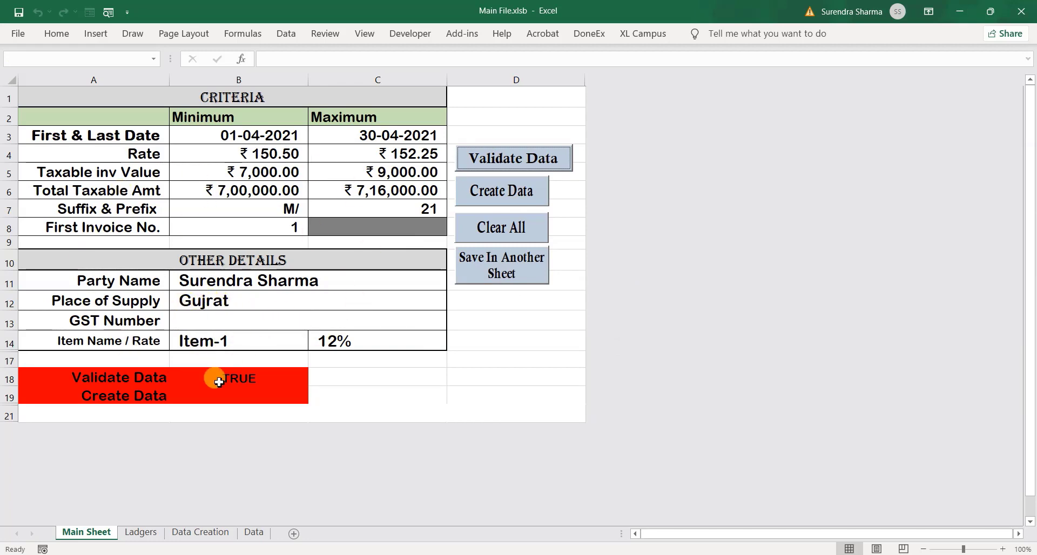
{"action": "left_click", "coordinate": [480, 367]}
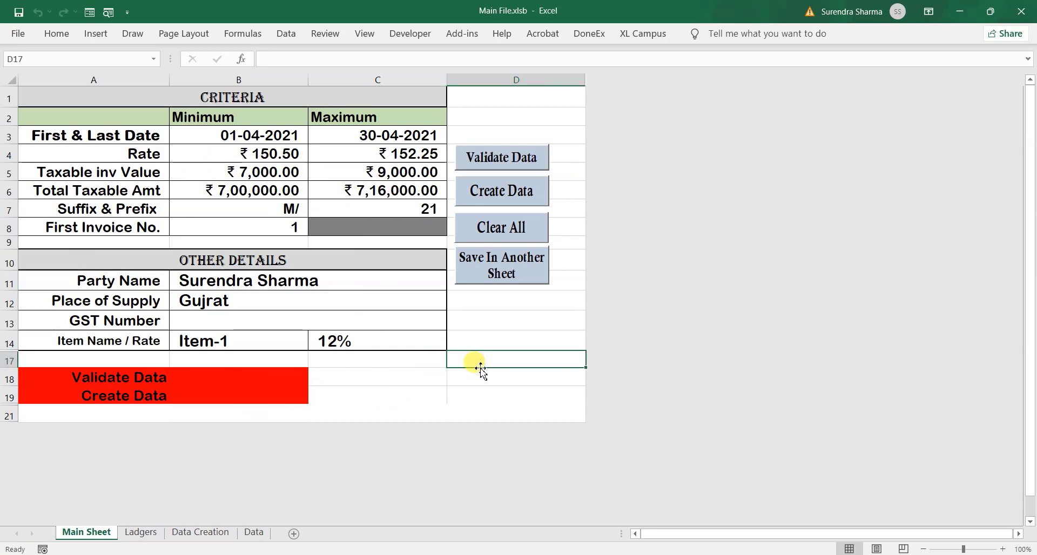
{"action": "left_click", "coordinate": [254, 378]}
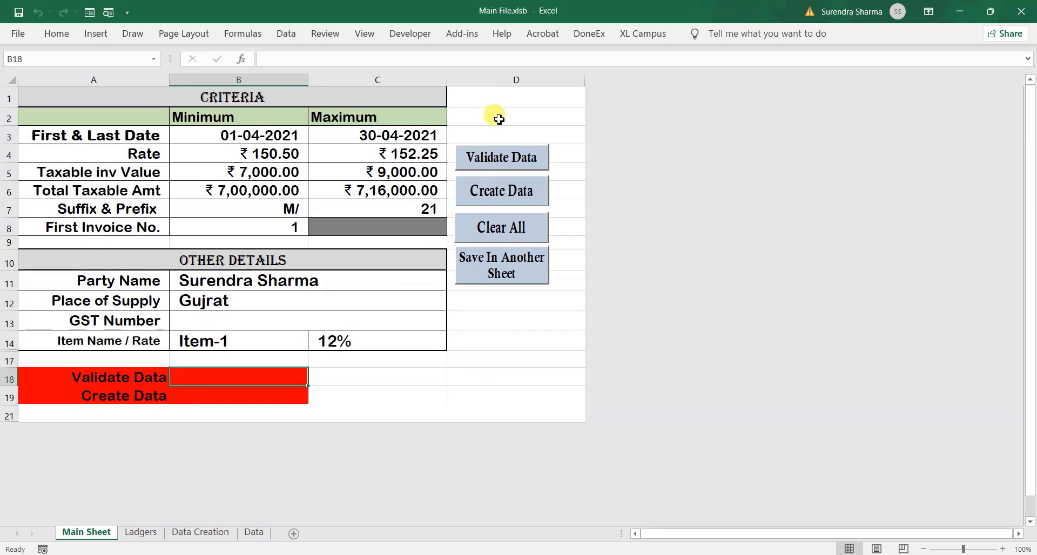
{"action": "left_click", "coordinate": [505, 157]}
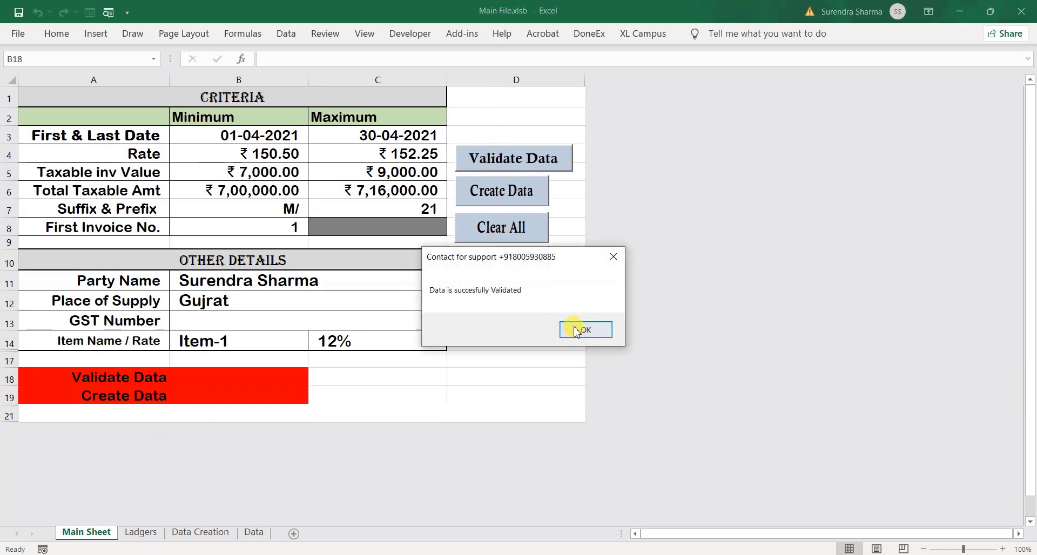
{"action": "left_click", "coordinate": [576, 331]}
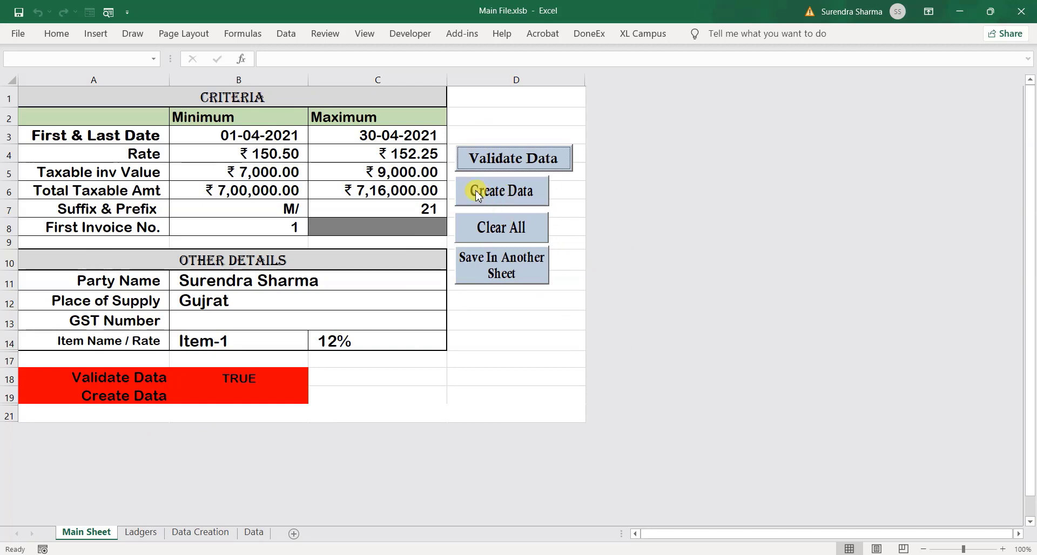
Run Create Data and acknowledge the summary of 89 invoices totalling 793327.48
{"action": "left_click", "coordinate": [505, 193]}
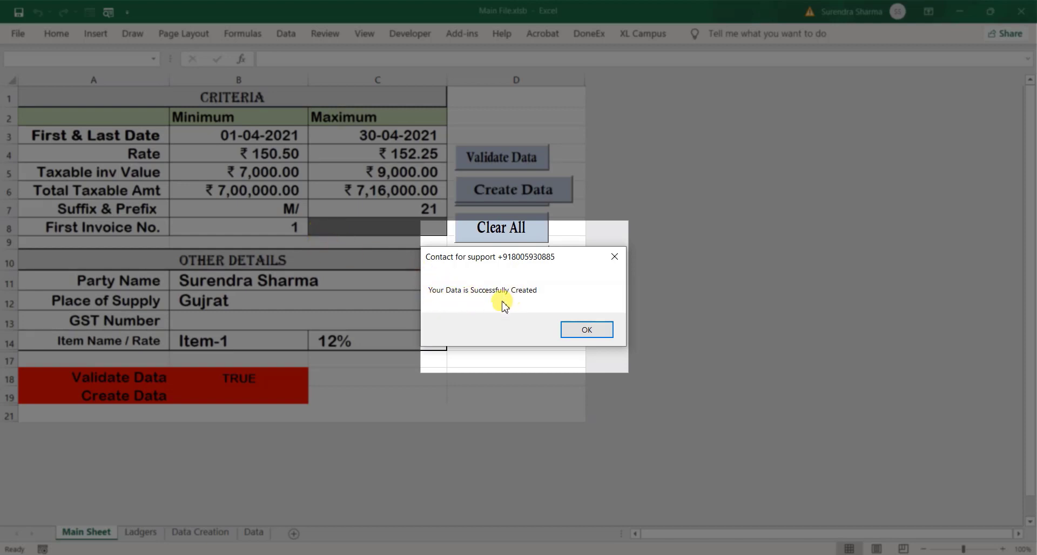
{"action": "left_click", "coordinate": [582, 330]}
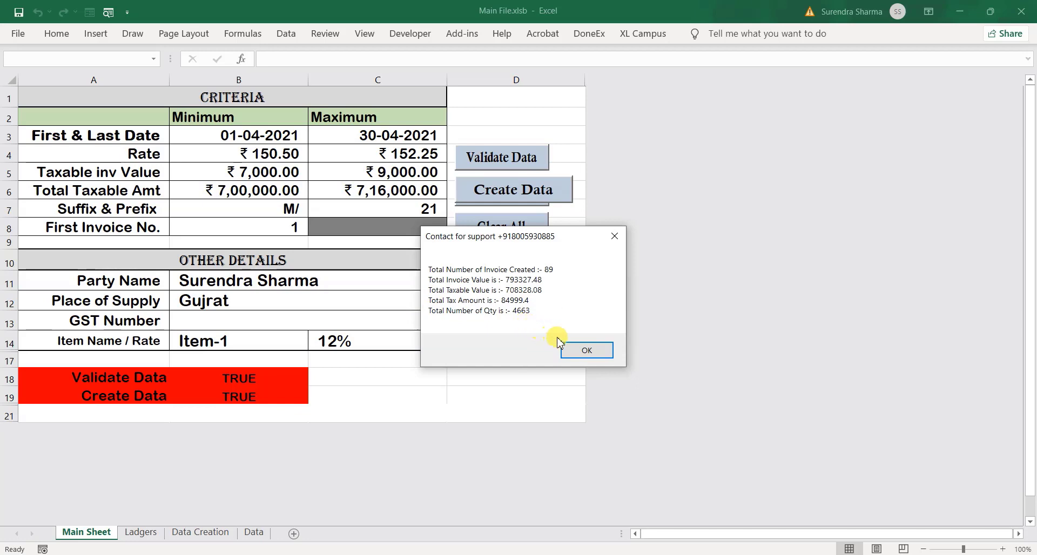
{"action": "left_click", "coordinate": [587, 350]}
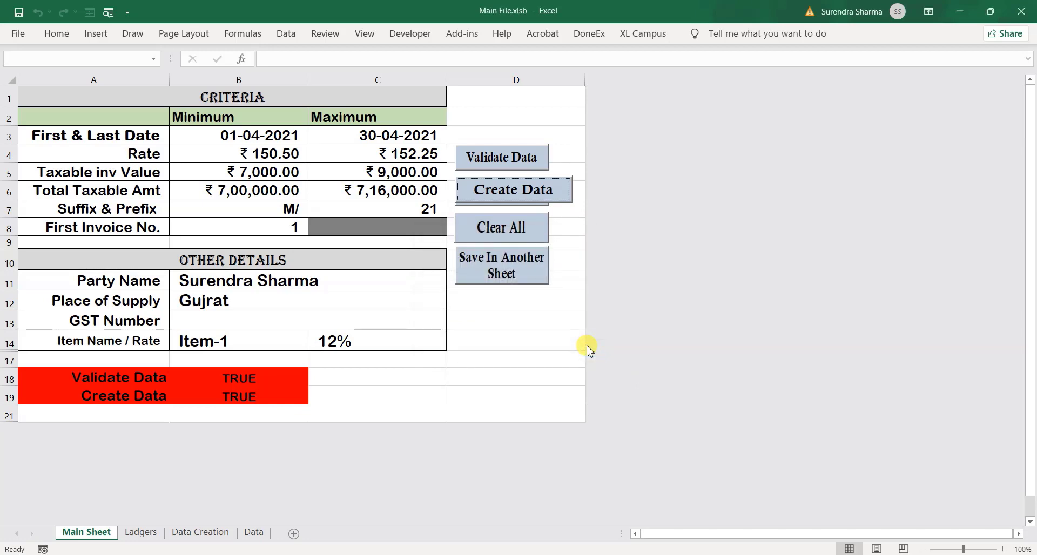
Inspect the generated invoice numbers starting at M/121, then return to the Main Sheet's suffix cell C7
{"action": "left_click", "coordinate": [198, 535]}
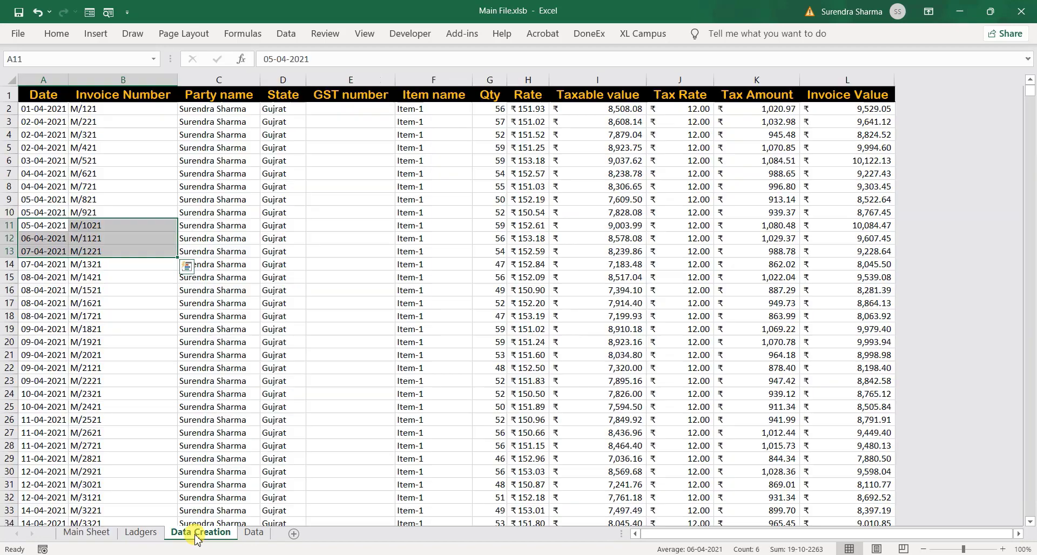
{"action": "left_click", "coordinate": [204, 112]}
{"action": "left_click", "coordinate": [111, 108]}
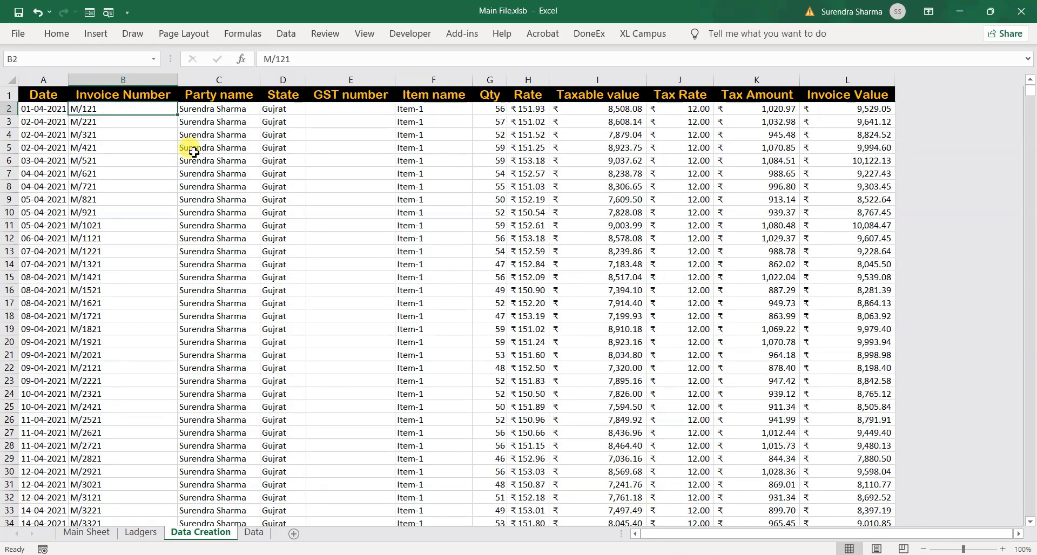
{"action": "key", "text": "Up"}
{"action": "key", "text": "Down"}
{"action": "key", "text": "Down"}
{"action": "key", "text": "Down"}
{"action": "key", "text": "Down"}
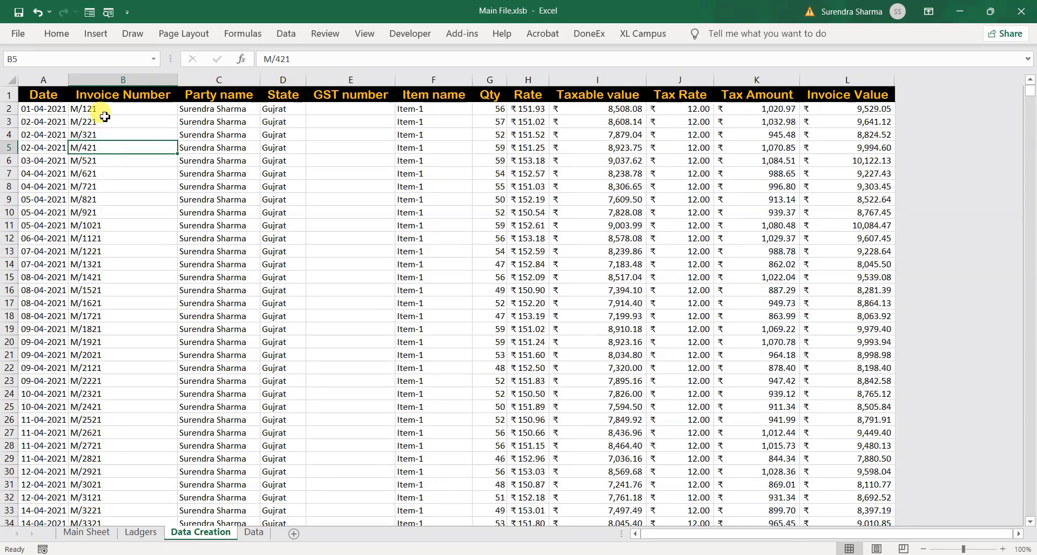
{"action": "left_click_drag", "start_coordinate": [101, 110], "coordinate": [82, 381]}
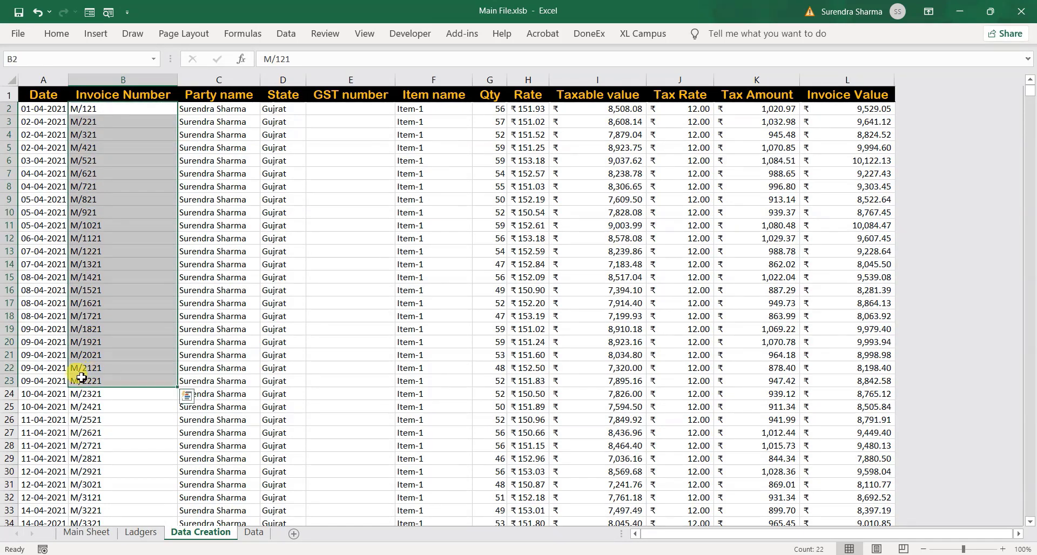
{"action": "left_click", "coordinate": [87, 532]}
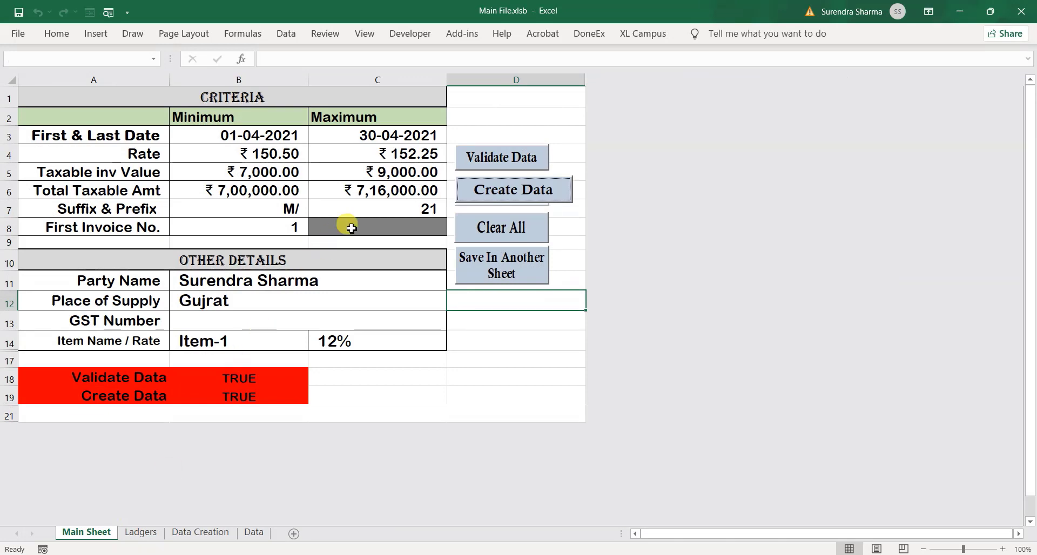
{"action": "left_click", "coordinate": [389, 214]}
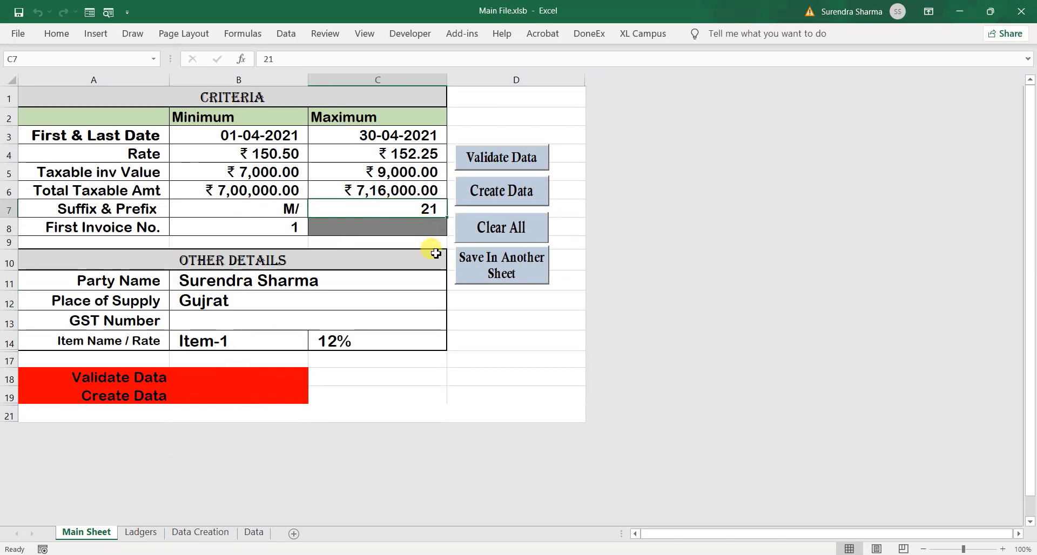
Change the C7 suffix to /21; Create Data is refused until the criteria are revalidated
{"action": "double_click", "coordinate": [420, 211]}
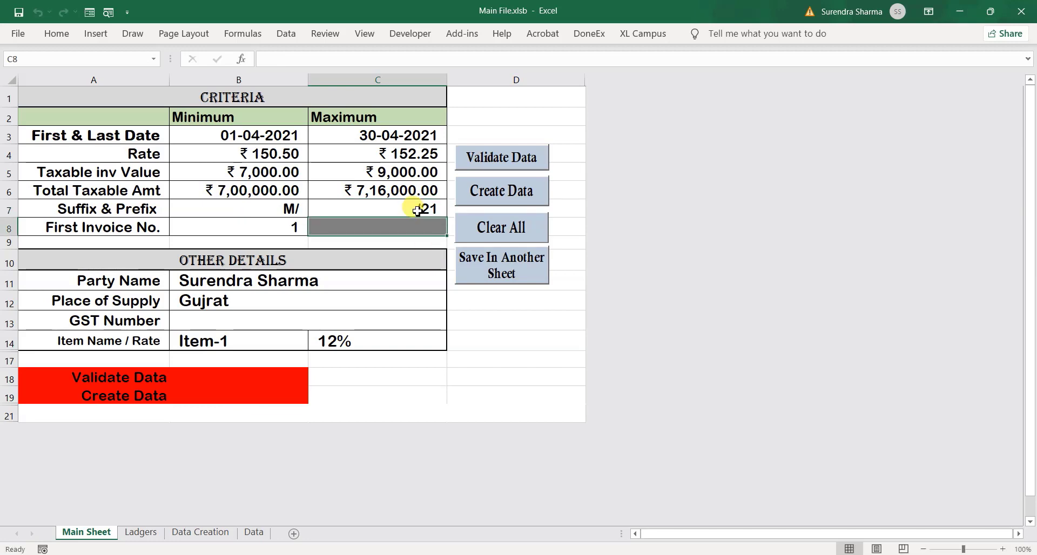
{"action": "left_click", "coordinate": [475, 191]}
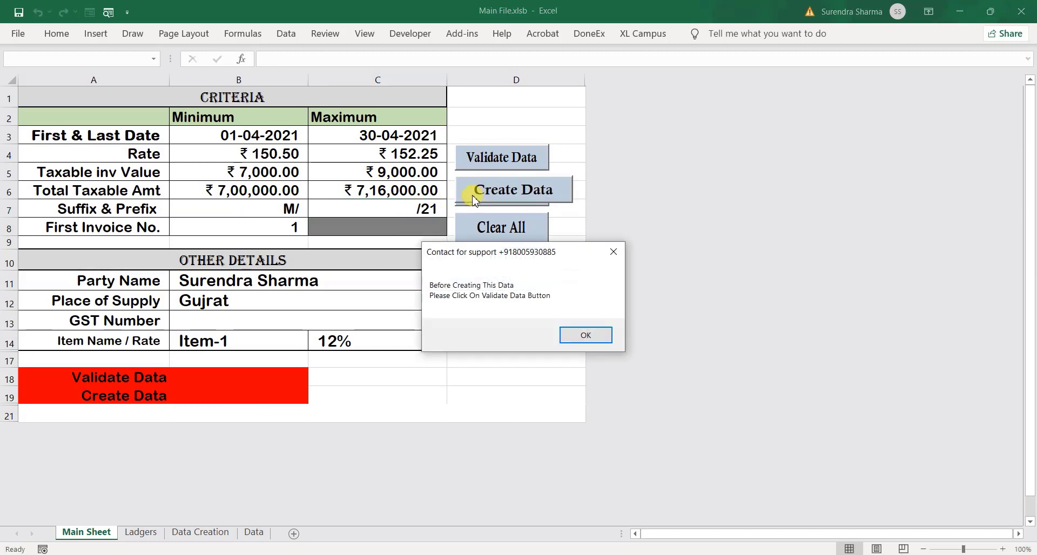
{"action": "left_click", "coordinate": [585, 334]}
{"action": "left_click", "coordinate": [510, 195]}
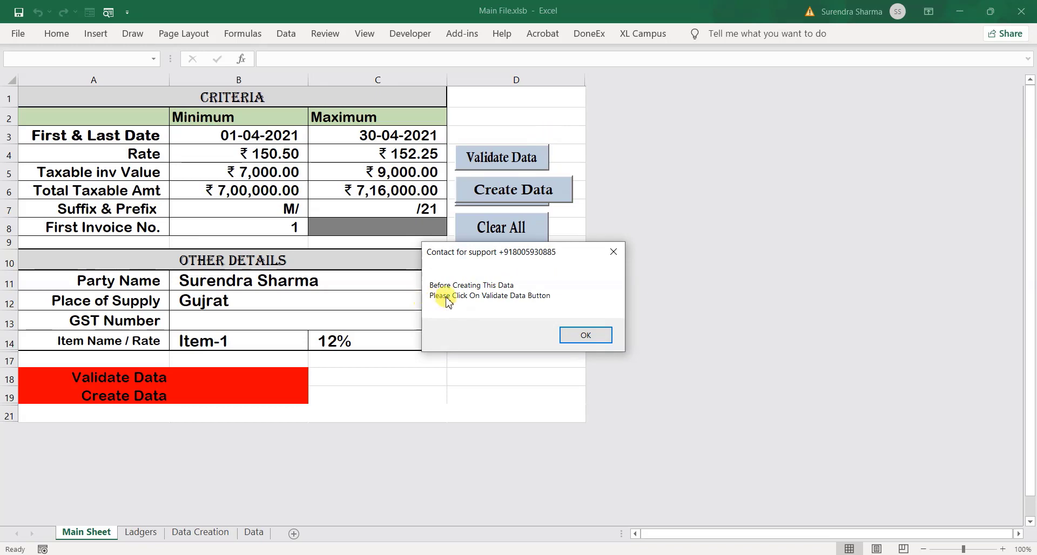
{"action": "left_click", "coordinate": [584, 332]}
Revalidate and regenerate, producing 89 invoices worth 808039.77 with both checks TRUE
{"action": "left_click", "coordinate": [520, 158]}
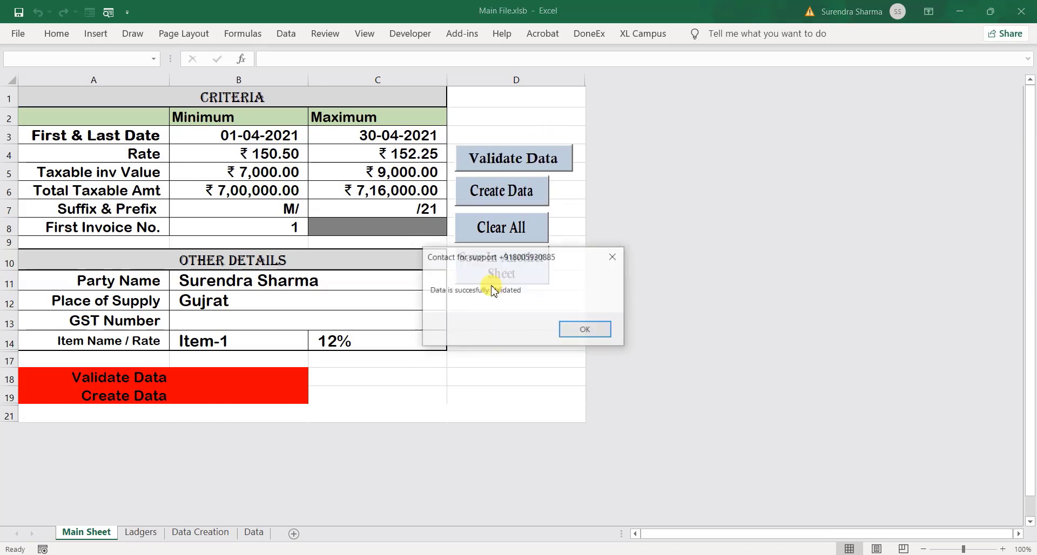
{"action": "left_click", "coordinate": [584, 330]}
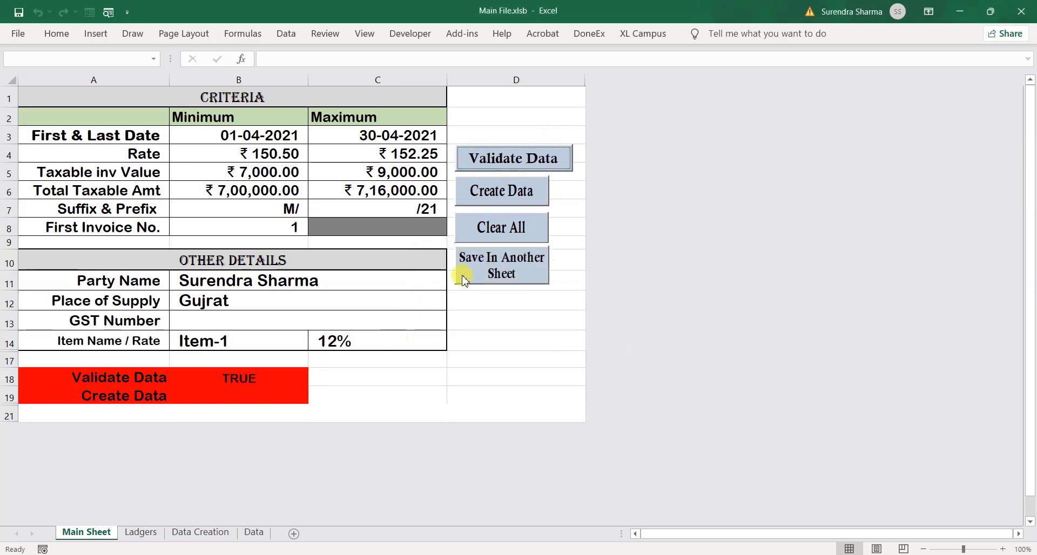
{"action": "left_click", "coordinate": [494, 196]}
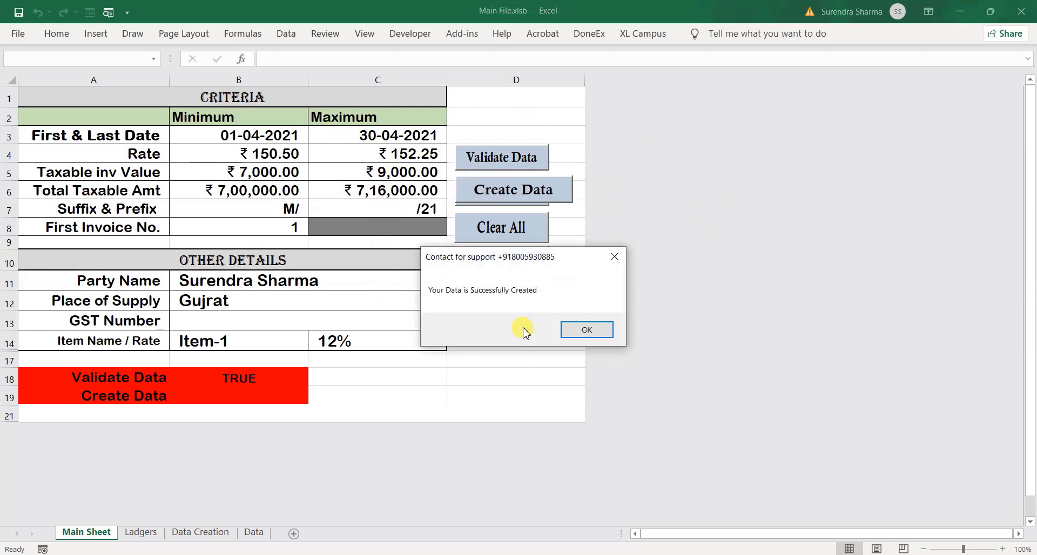
{"action": "left_click", "coordinate": [585, 330]}
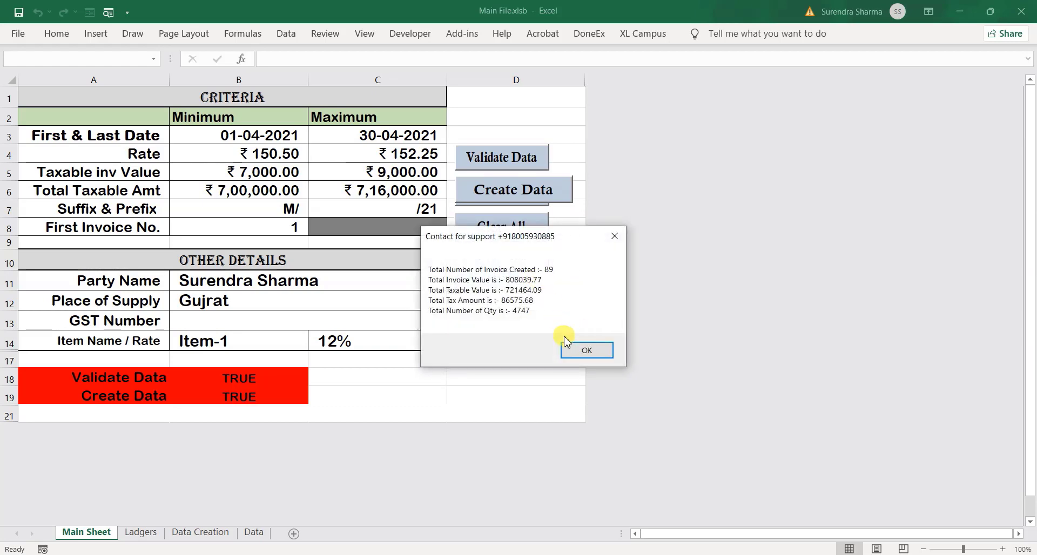
{"action": "left_click", "coordinate": [576, 351]}
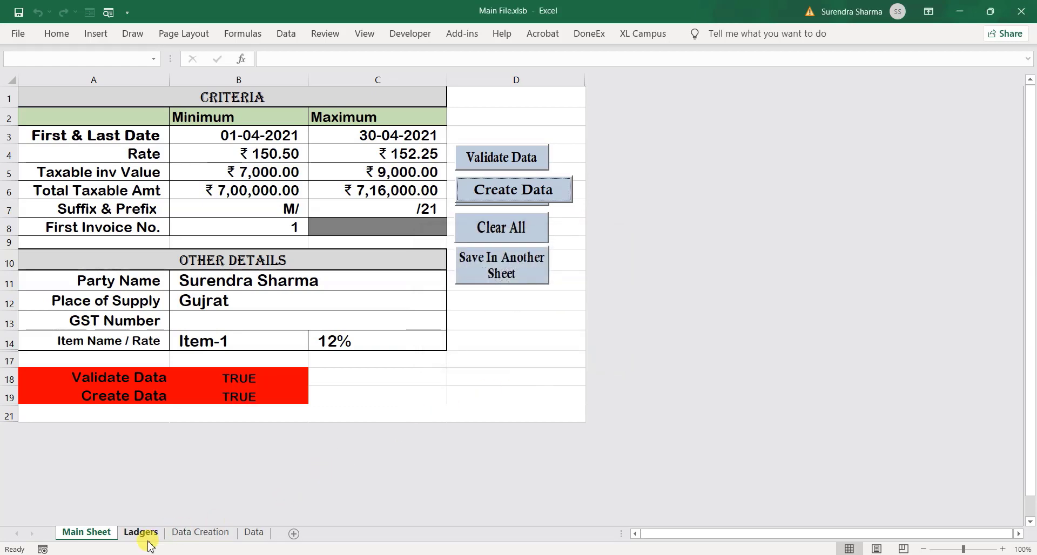
On the Data Creation sheet, check the invoice numbers run from M/1/21 to M/89/21
{"action": "left_click", "coordinate": [175, 535]}
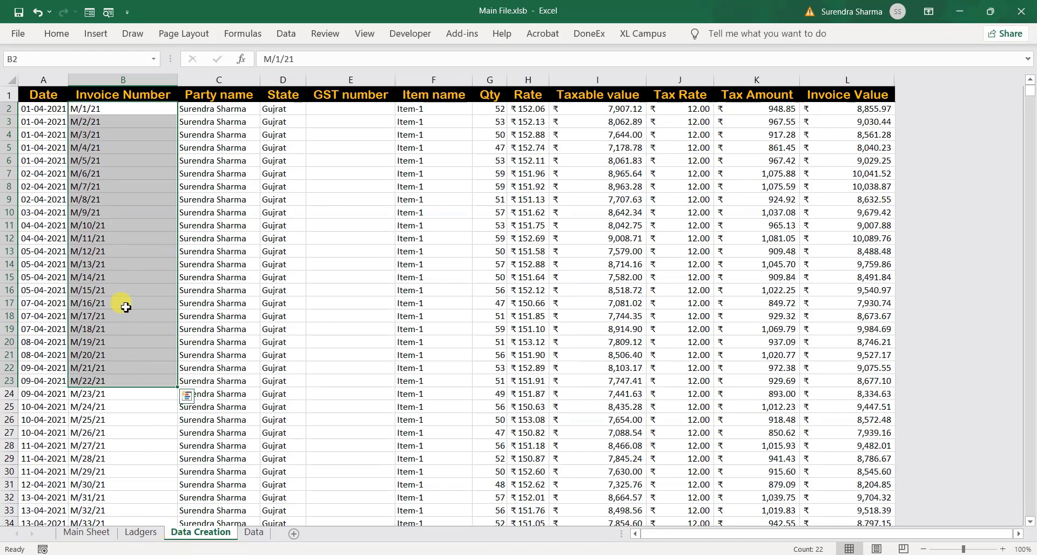
{"action": "left_click", "coordinate": [99, 171]}
{"action": "left_click_drag", "start_coordinate": [99, 115], "coordinate": [114, 413]}
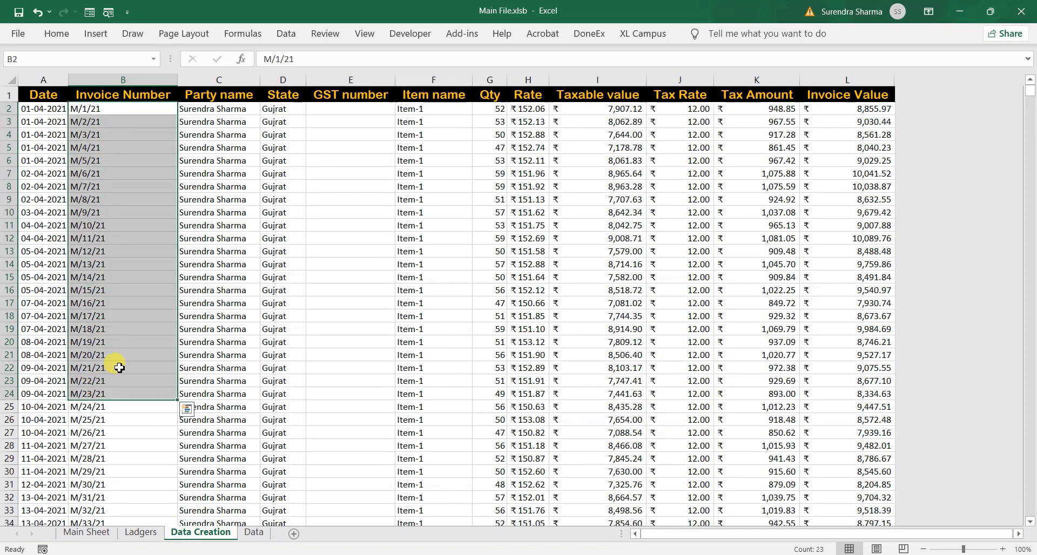
{"action": "left_click", "coordinate": [162, 316]}
{"action": "key", "text": "ctrl+Down"}
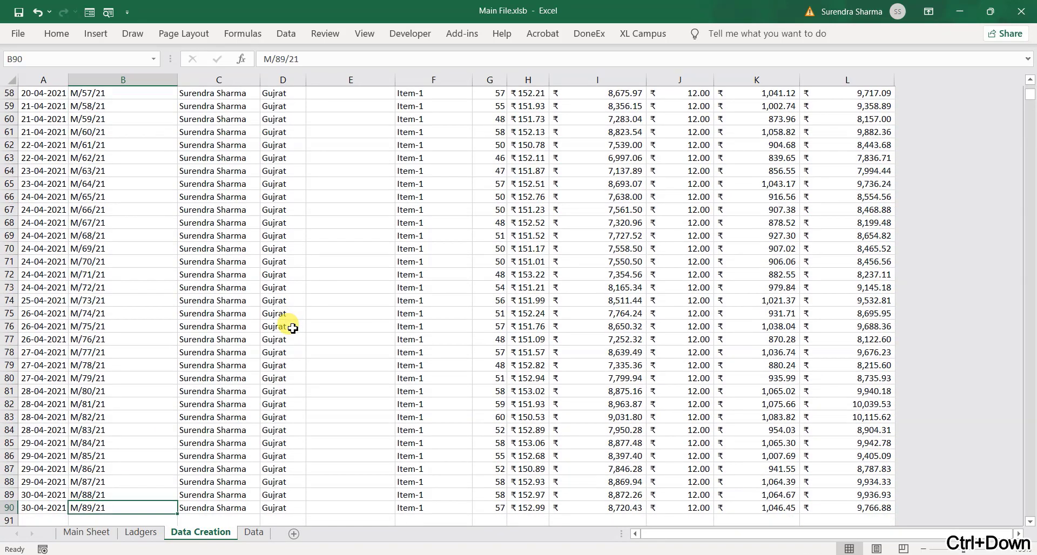
{"action": "key", "text": "ctrl+Up"}
{"action": "key", "text": "ctrl+Right"}
Add filters to the table headers and inspect the Invoice Value and Taxable value filter lists
{"action": "key", "text": "ctrl+shift+l"}
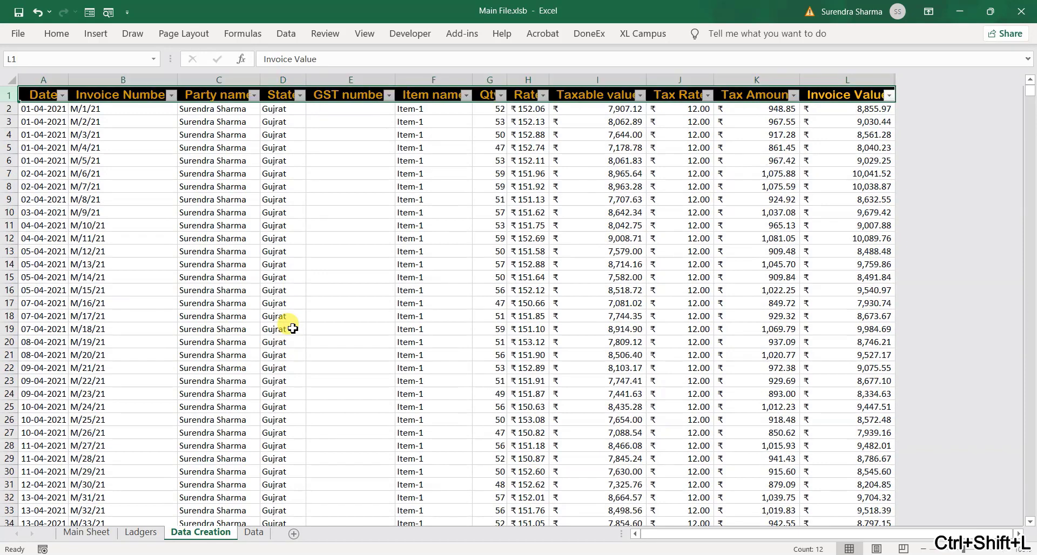
{"action": "key", "text": "alt+Down"}
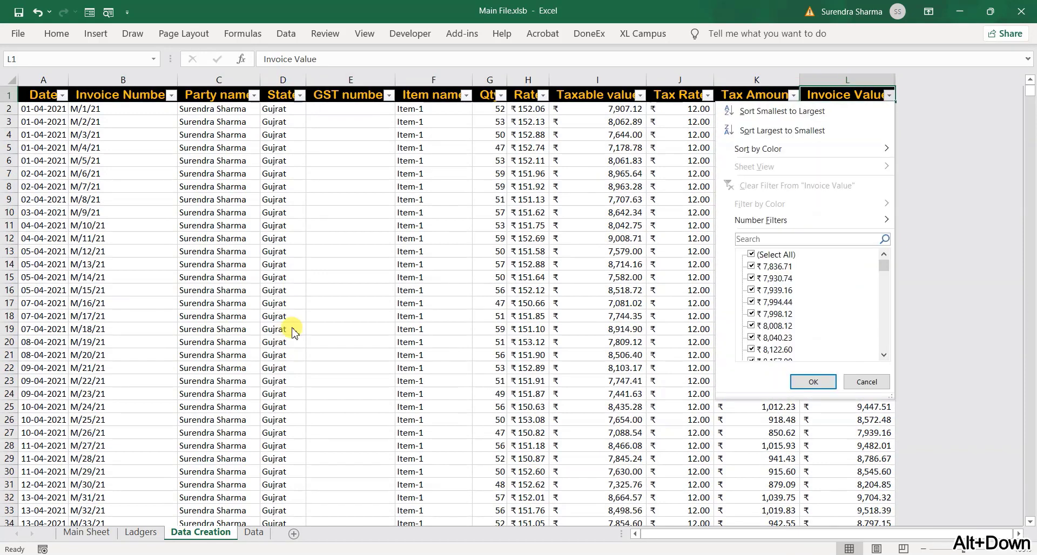
{"action": "left_click", "coordinate": [640, 95]}
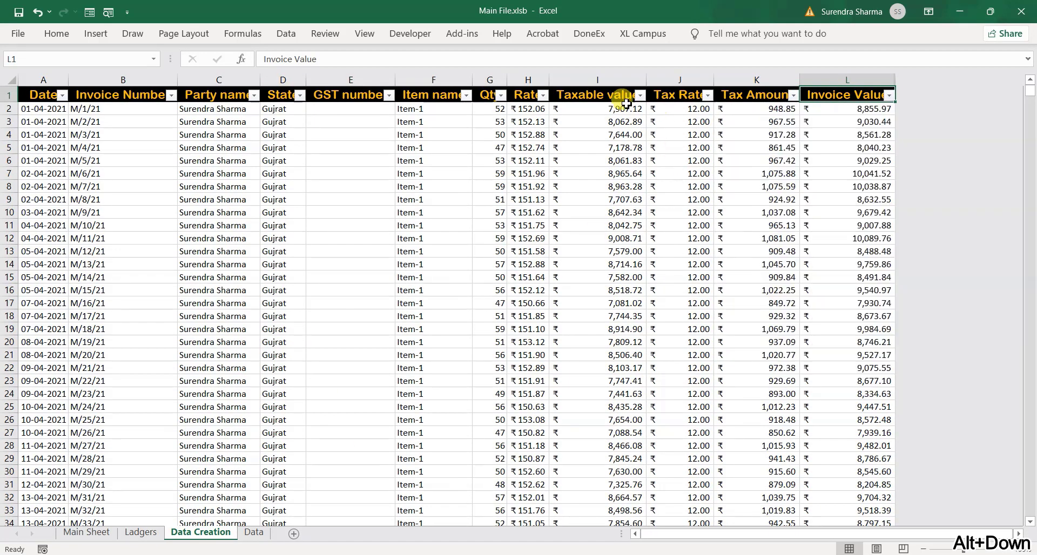
{"action": "left_click", "coordinate": [640, 95]}
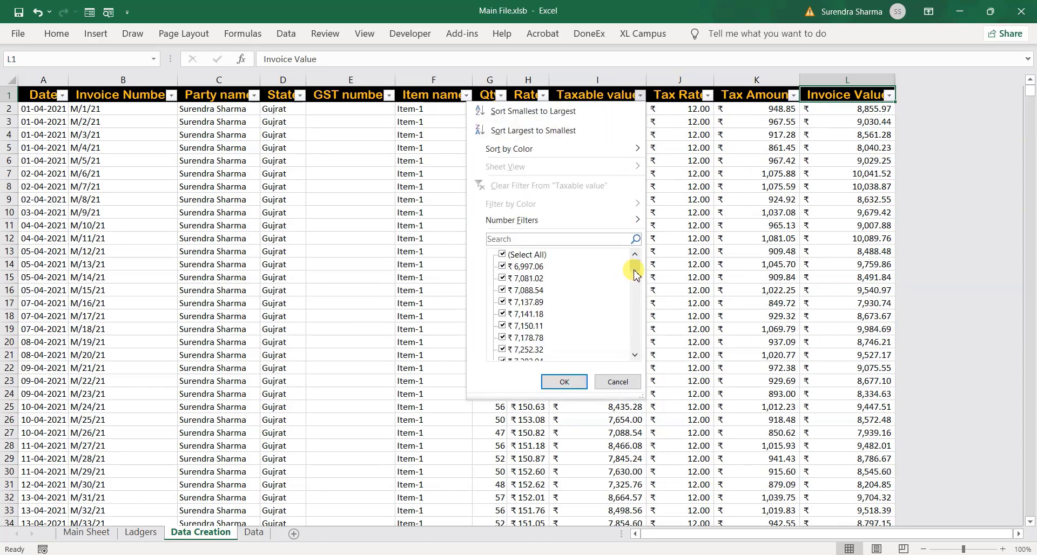
{"action": "mouse_move", "coordinate": [636, 274]}
{"action": "left_mouse_down"}
{"action": "mouse_move", "coordinate": [635, 361]}
{"action": "mouse_move", "coordinate": [639, 260]}
{"action": "left_mouse_up"}
{"action": "key", "text": "Escape"}
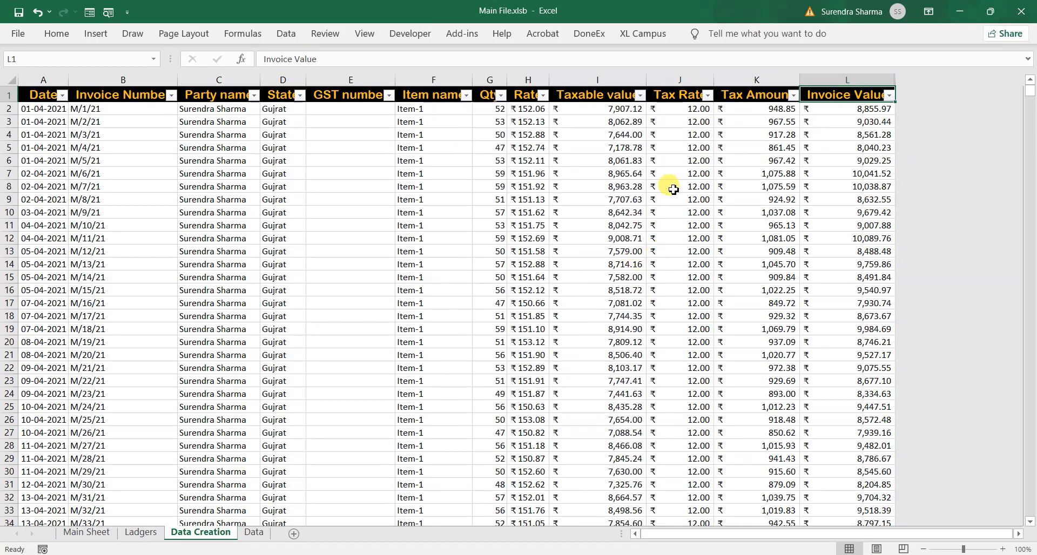
Check the sums of the Rate, Qty and Taxable value columns
{"action": "left_click_drag", "start_coordinate": [529, 109], "coordinate": [528, 251]}
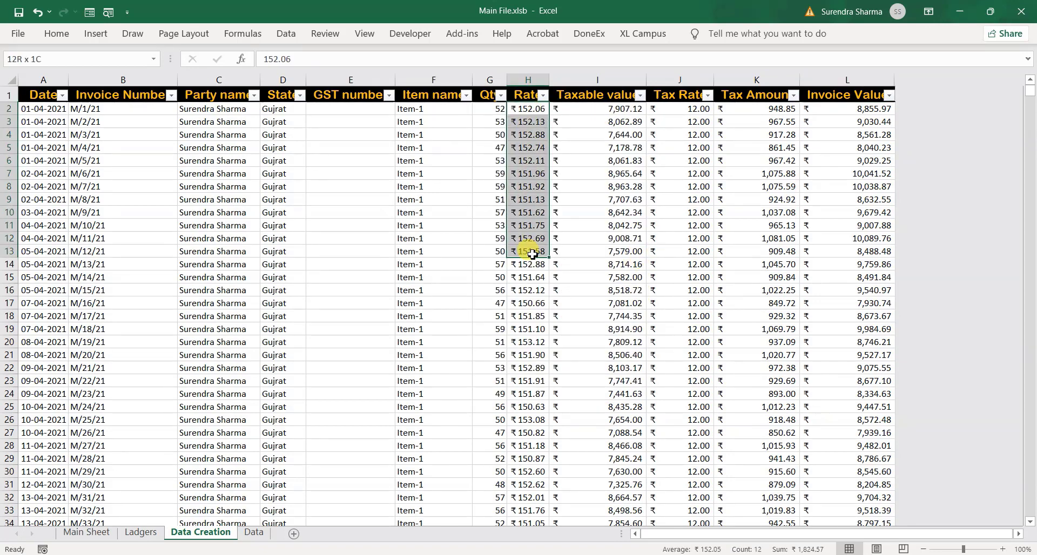
{"action": "left_click_drag", "start_coordinate": [496, 110], "coordinate": [494, 290]}
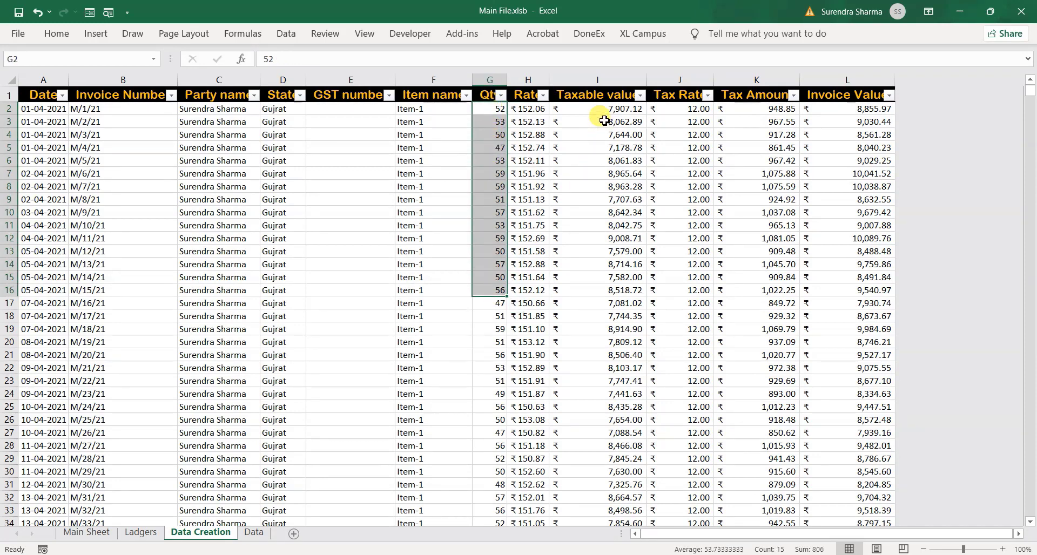
{"action": "left_click_drag", "start_coordinate": [601, 108], "coordinate": [600, 303]}
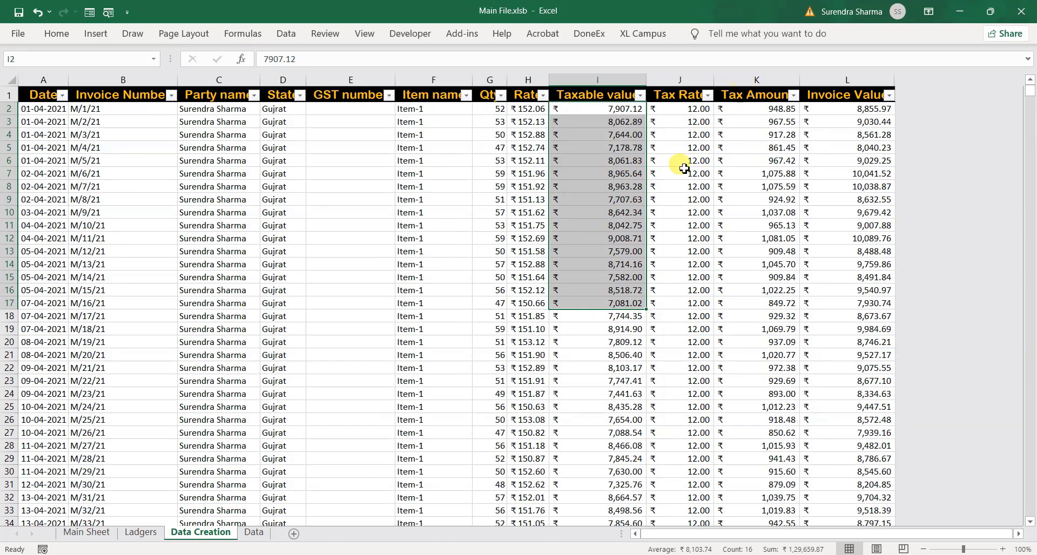
{"action": "left_click", "coordinate": [662, 186]}
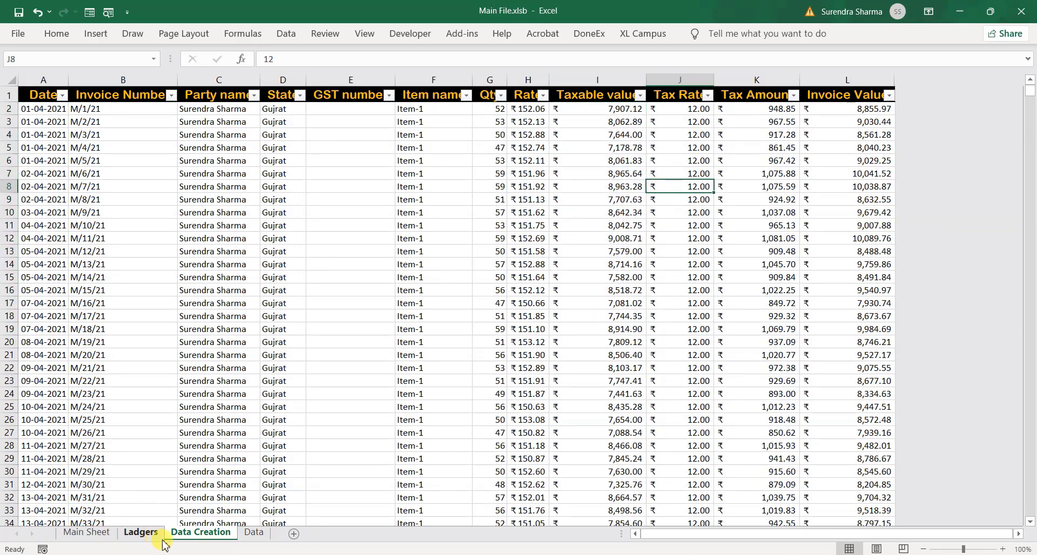
Save the Item-1 invoices from the Main Sheet and confirm rows M/1/21 onward appear in Data
{"action": "left_click", "coordinate": [92, 536]}
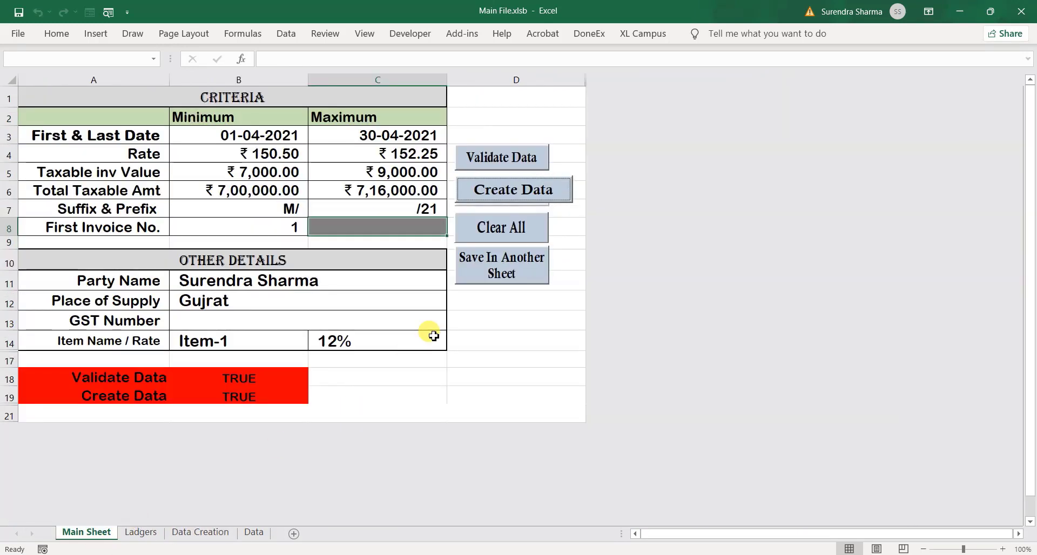
{"action": "left_click", "coordinate": [501, 270]}
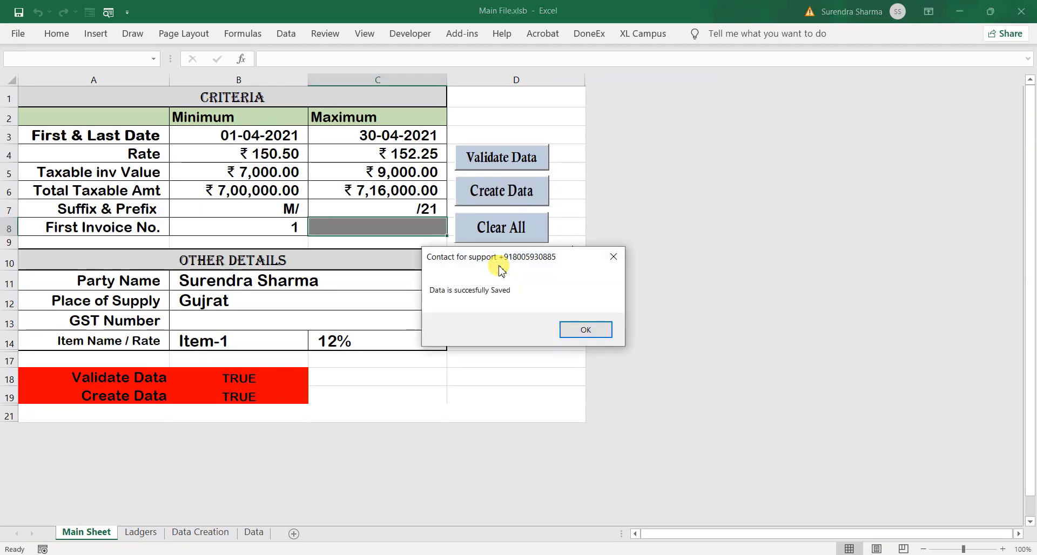
{"action": "left_click", "coordinate": [591, 328]}
{"action": "left_click", "coordinate": [223, 532]}
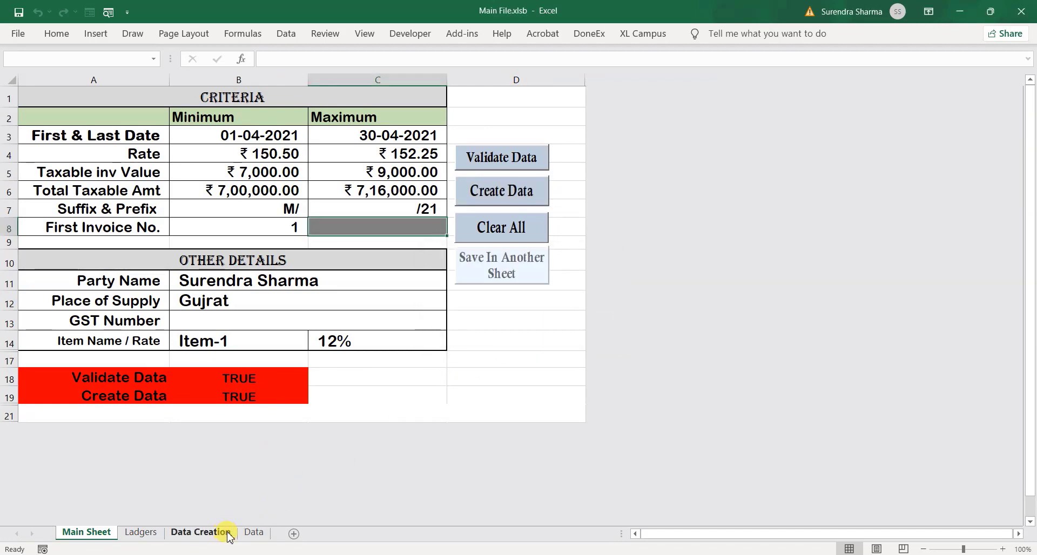
{"action": "left_click", "coordinate": [254, 533]}
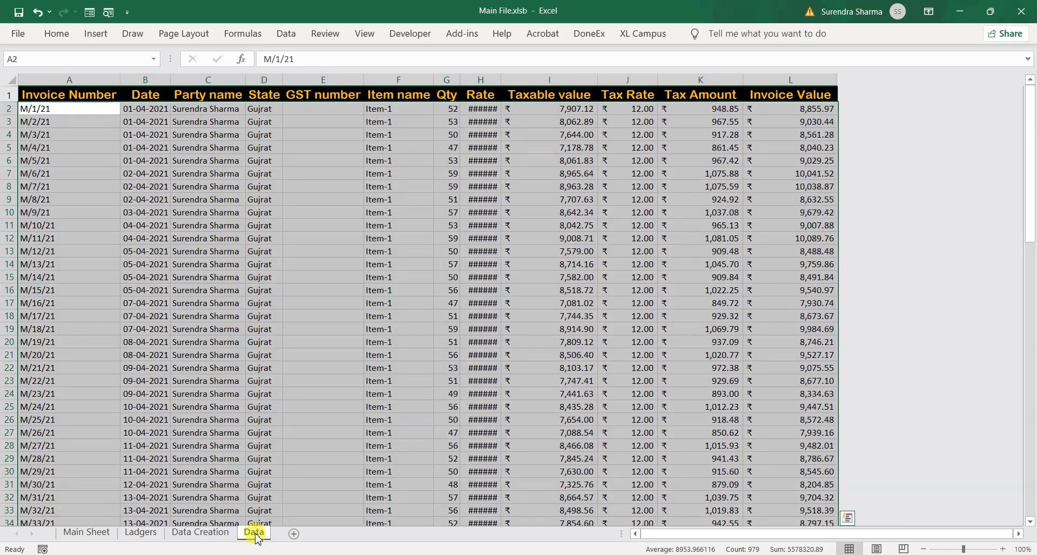
{"action": "left_click", "coordinate": [298, 234]}
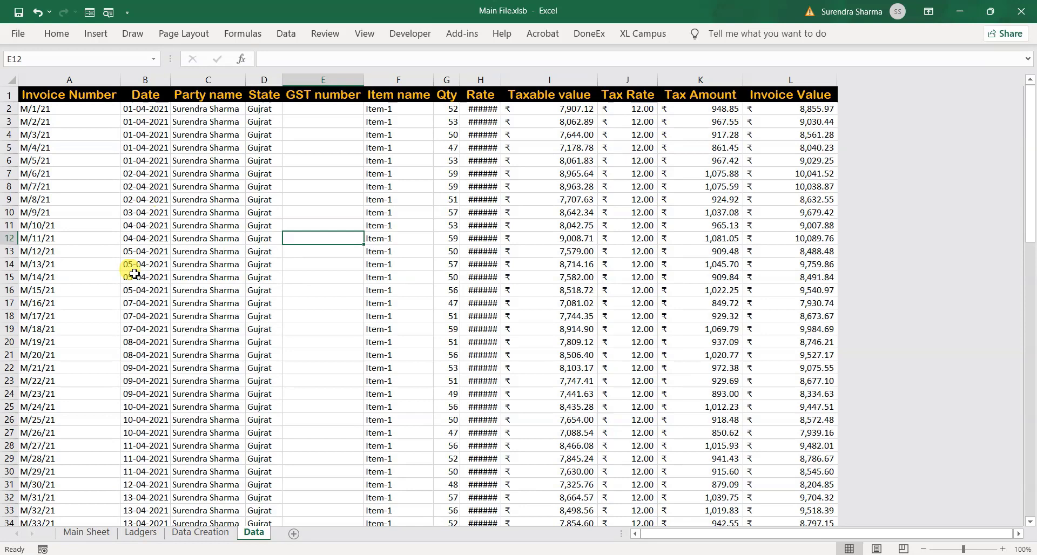
On the Main Sheet, set item B14 to Item-2 and GST rate C14 to 18%
{"action": "left_click", "coordinate": [82, 532]}
{"action": "left_click", "coordinate": [277, 336]}
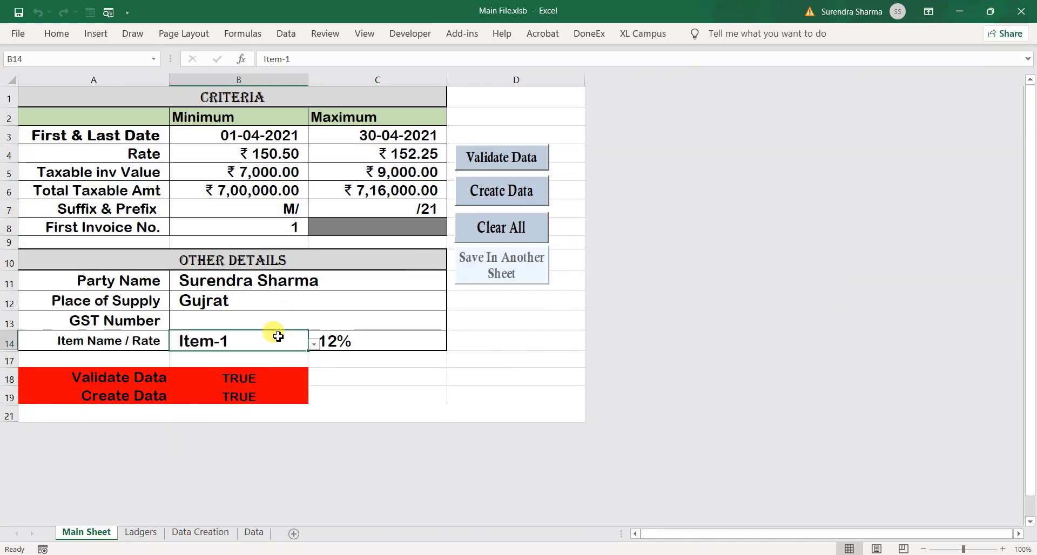
{"action": "left_click", "coordinate": [313, 344]}
{"action": "left_click", "coordinate": [274, 363]}
{"action": "left_click", "coordinate": [355, 347]}
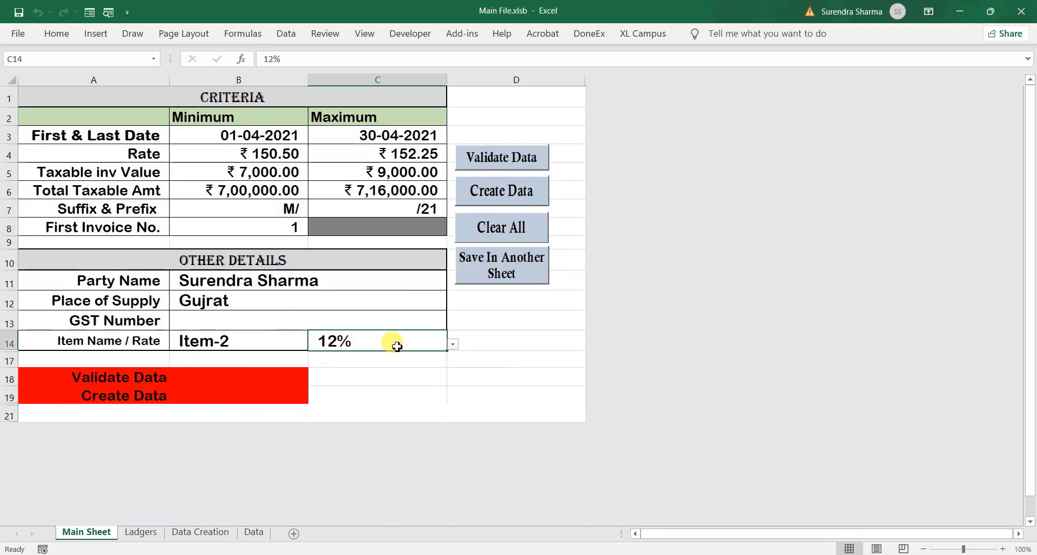
{"action": "left_click", "coordinate": [452, 345]}
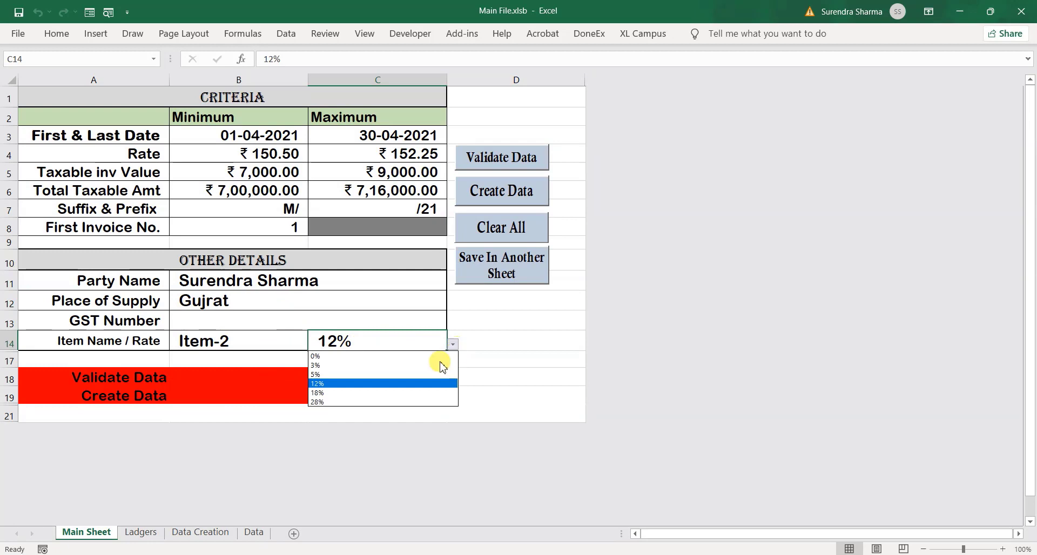
{"action": "left_click", "coordinate": [379, 393]}
Validate and create the 89 Item-2 invoices worth 844547.16, then review them on Data Creation
{"action": "left_click", "coordinate": [493, 157]}
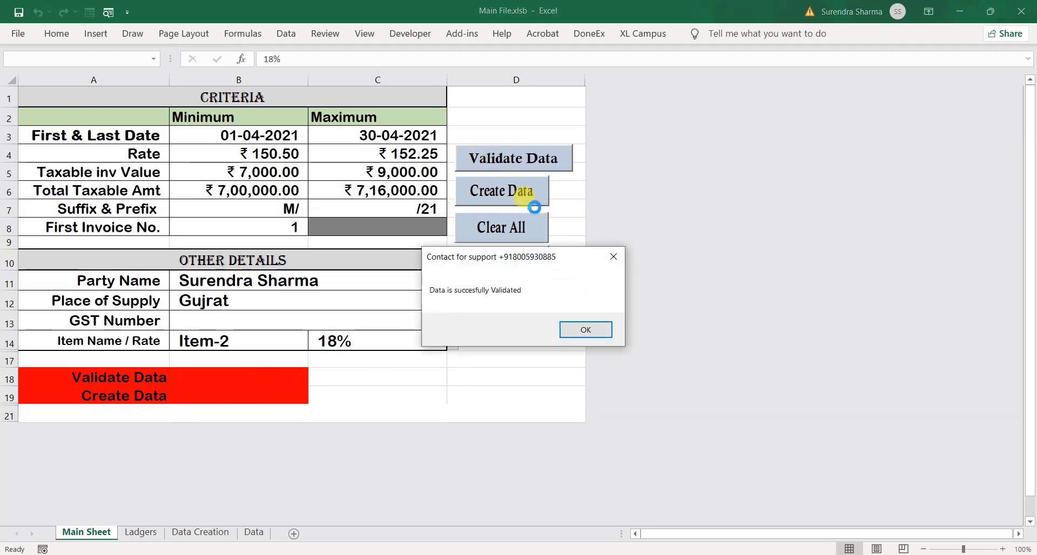
{"action": "left_click", "coordinate": [573, 331]}
{"action": "left_click", "coordinate": [494, 192]}
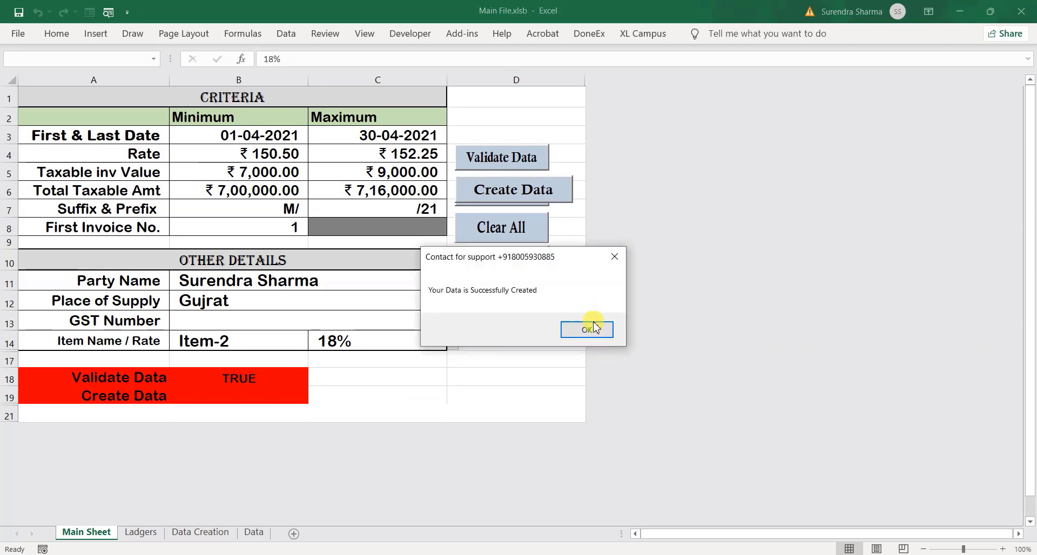
{"action": "left_click", "coordinate": [594, 326]}
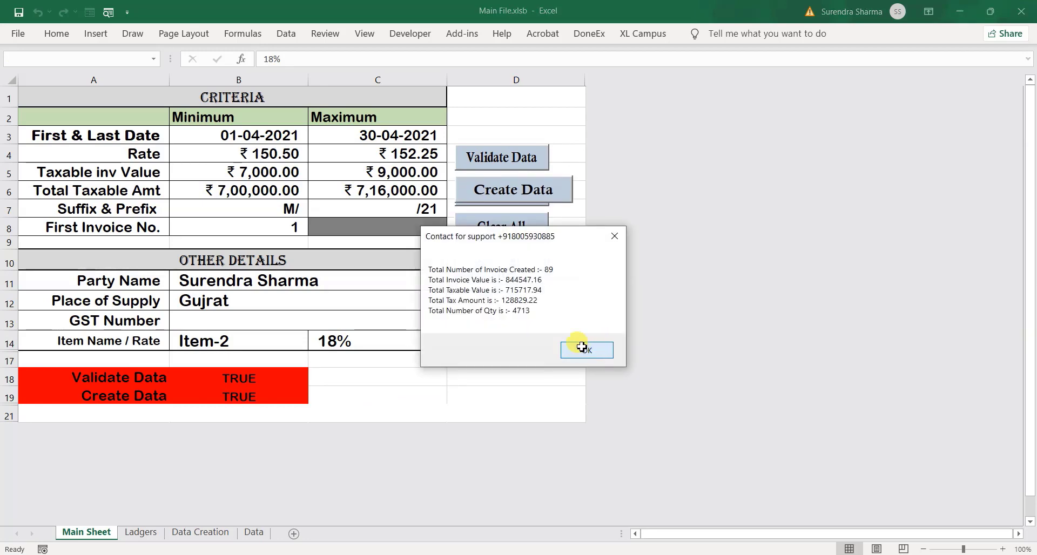
{"action": "left_click", "coordinate": [582, 347]}
{"action": "left_click", "coordinate": [202, 535]}
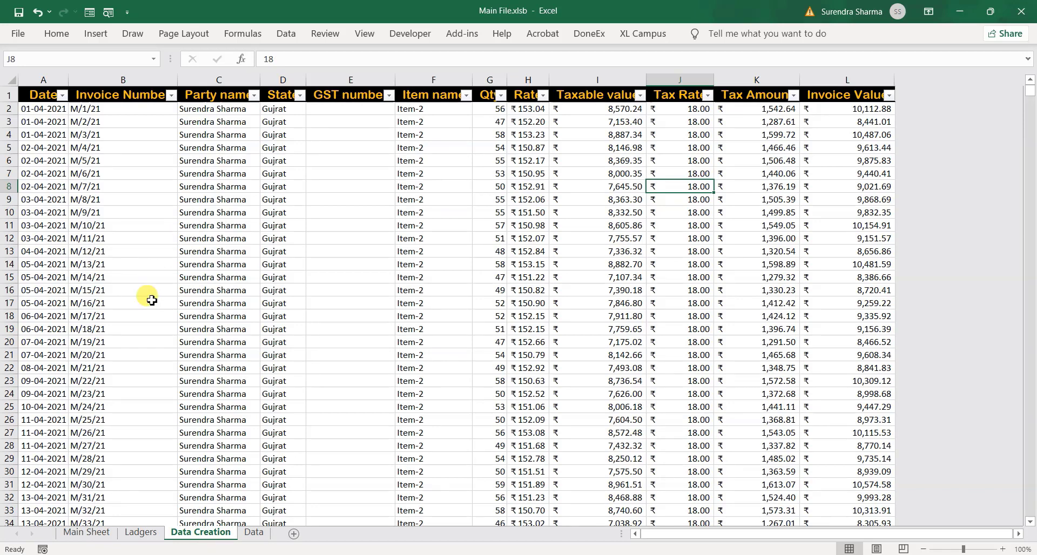
{"action": "left_click", "coordinate": [88, 534]}
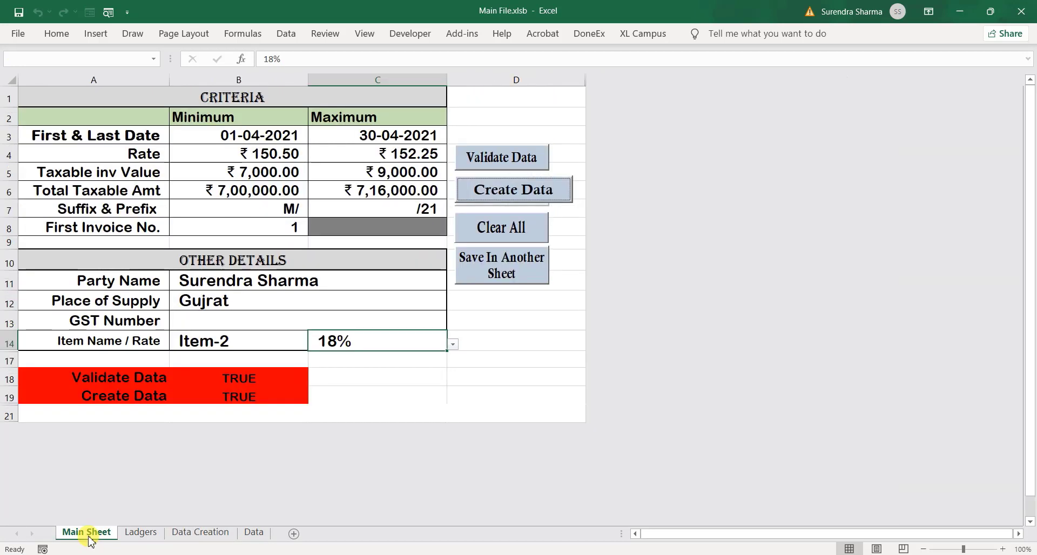
Save the Item-2 invoices to the Data sheet, then set B14 to Item-3 and C14 to 28%
{"action": "left_click", "coordinate": [502, 274]}
{"action": "left_click", "coordinate": [599, 328]}
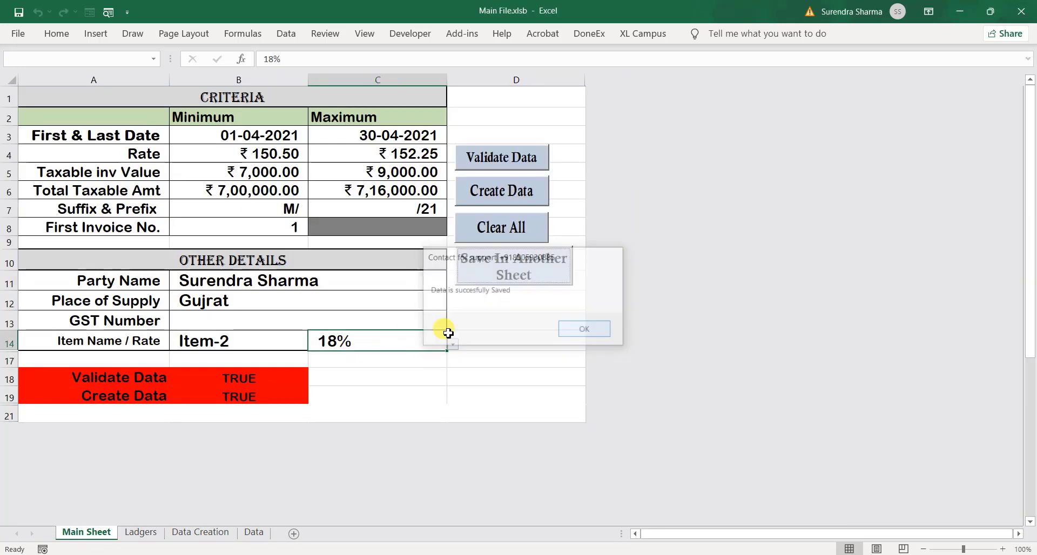
{"action": "left_click", "coordinate": [252, 339]}
{"action": "left_click", "coordinate": [313, 344]}
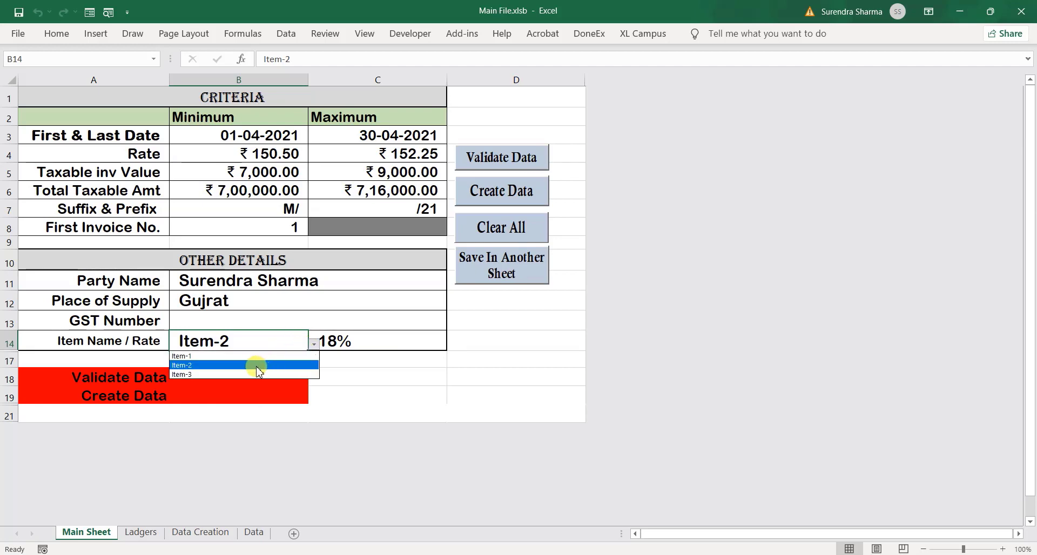
{"action": "left_click", "coordinate": [258, 374]}
{"action": "left_click", "coordinate": [394, 342]}
{"action": "left_click", "coordinate": [453, 345]}
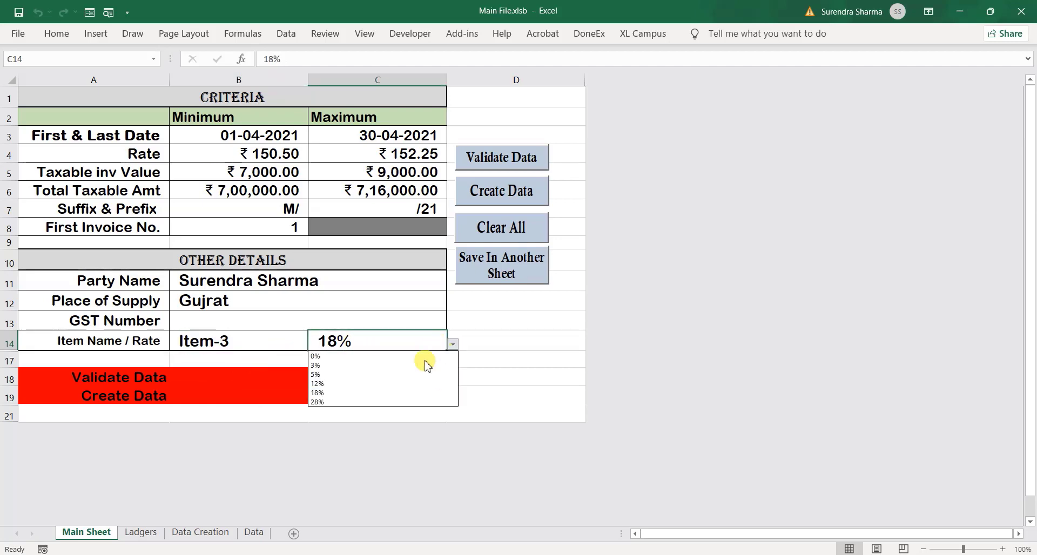
{"action": "left_click", "coordinate": [364, 401]}
{"action": "left_click", "coordinate": [478, 318]}
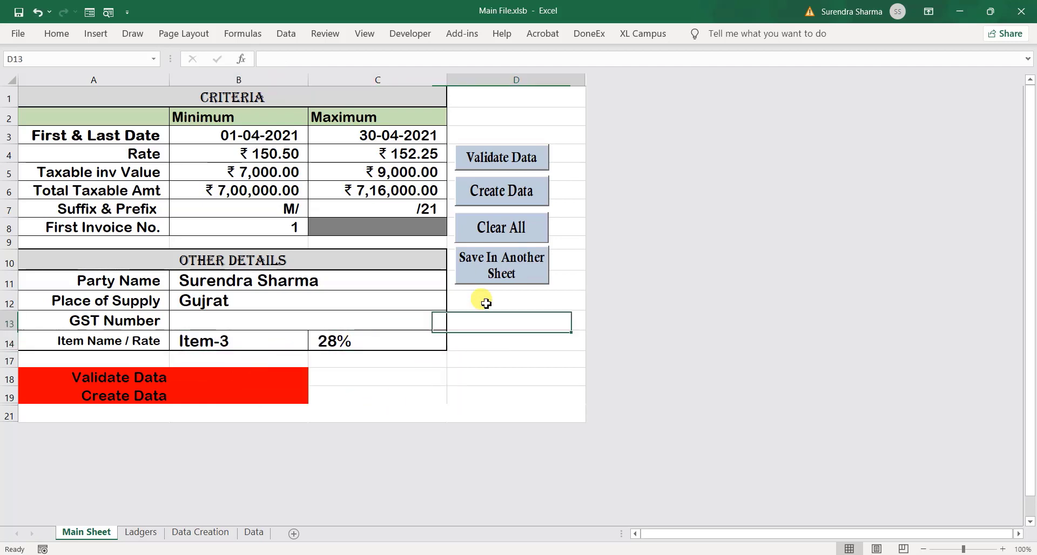
Validate, create and save the Item-3 invoices, then view them on the Data sheet from row 180
{"action": "left_click", "coordinate": [503, 158]}
{"action": "left_click", "coordinate": [591, 330]}
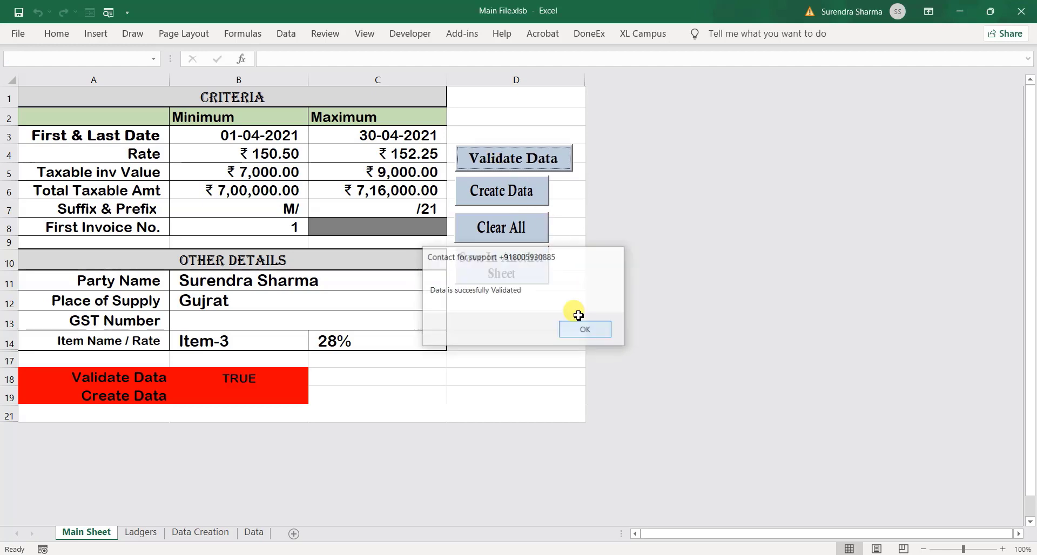
{"action": "left_click", "coordinate": [491, 191]}
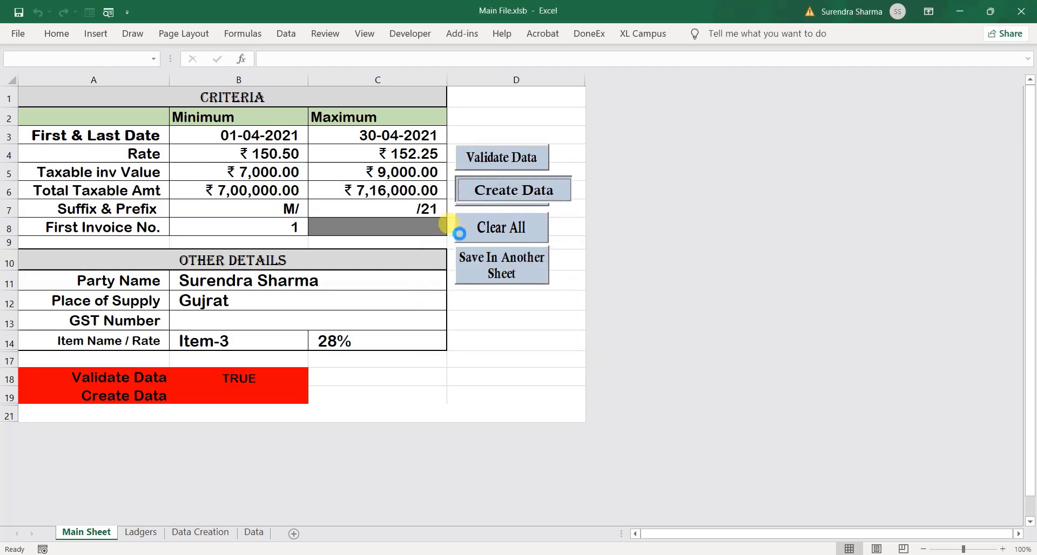
{"action": "left_click", "coordinate": [584, 329]}
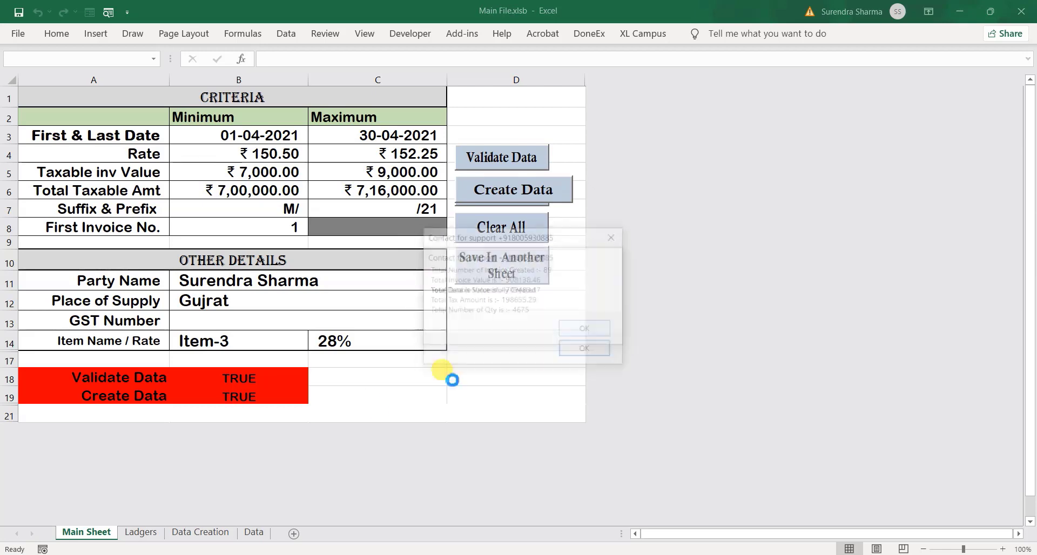
{"action": "left_click", "coordinate": [586, 351]}
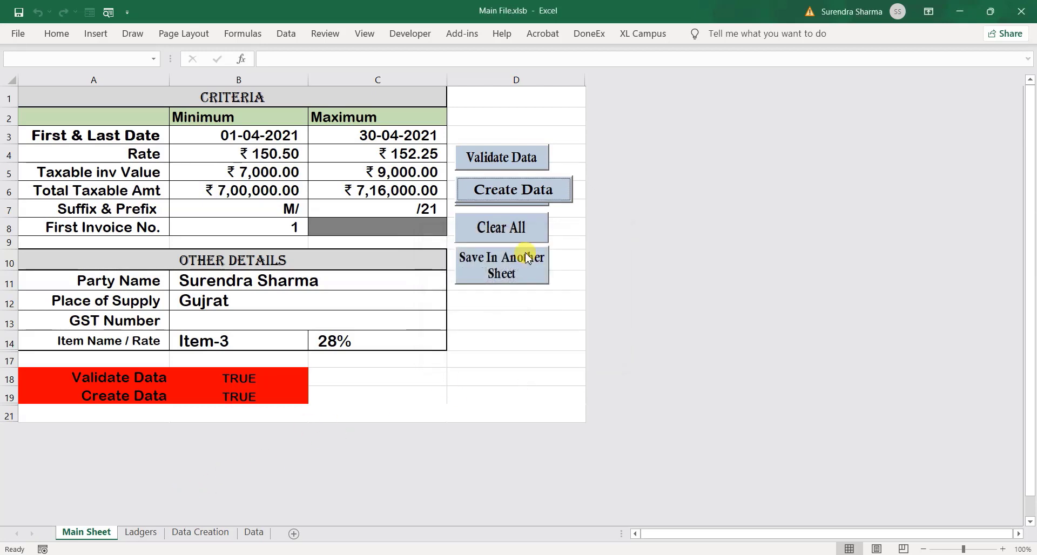
{"action": "left_click", "coordinate": [493, 266]}
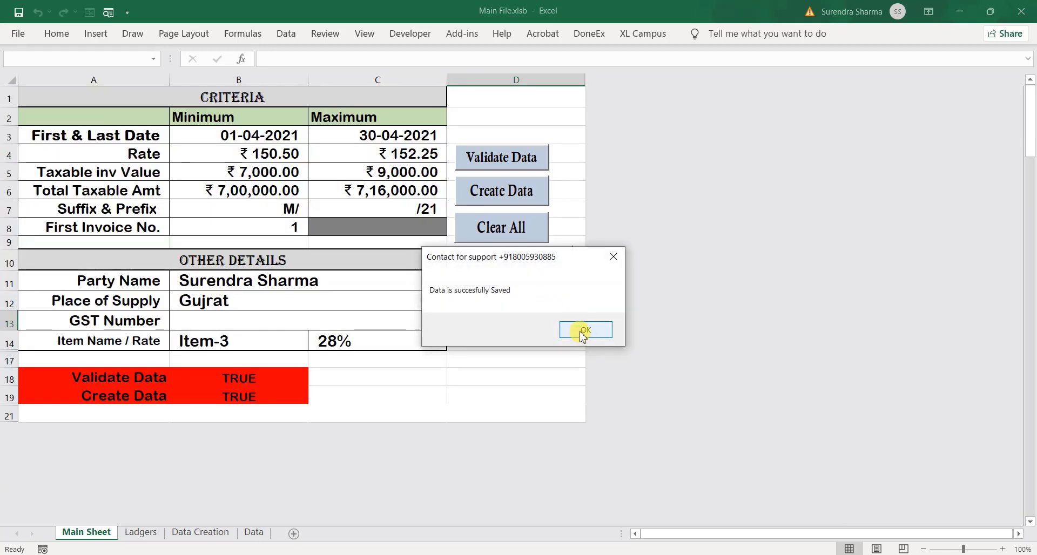
{"action": "left_click", "coordinate": [587, 330]}
{"action": "left_click", "coordinate": [260, 537]}
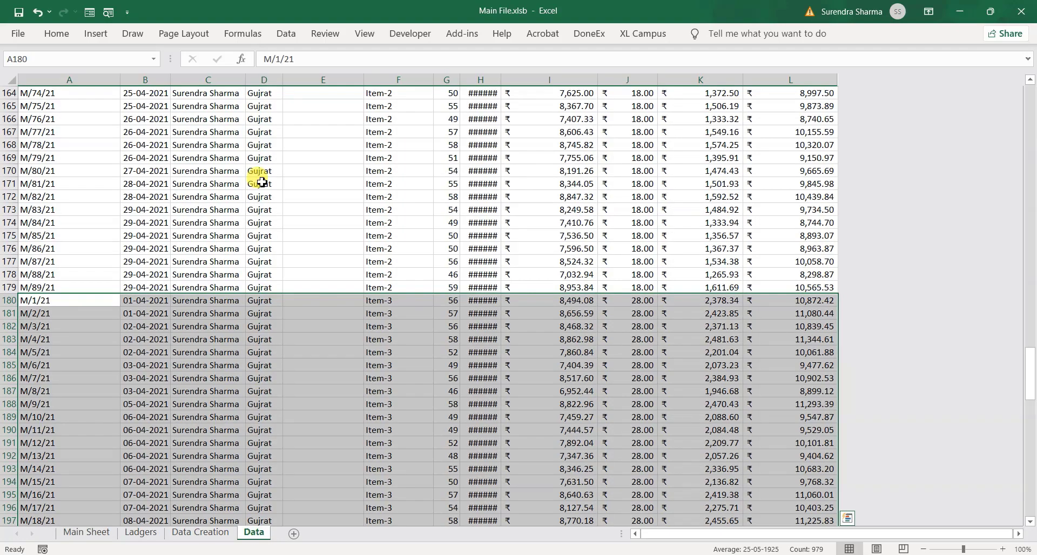
Add filters to the Data header row A1:L1 and sort A to Z by Invoice Number
{"action": "left_click", "coordinate": [220, 221]}
{"action": "key", "text": "ctrl+Up"}
{"action": "key", "text": "Home"}
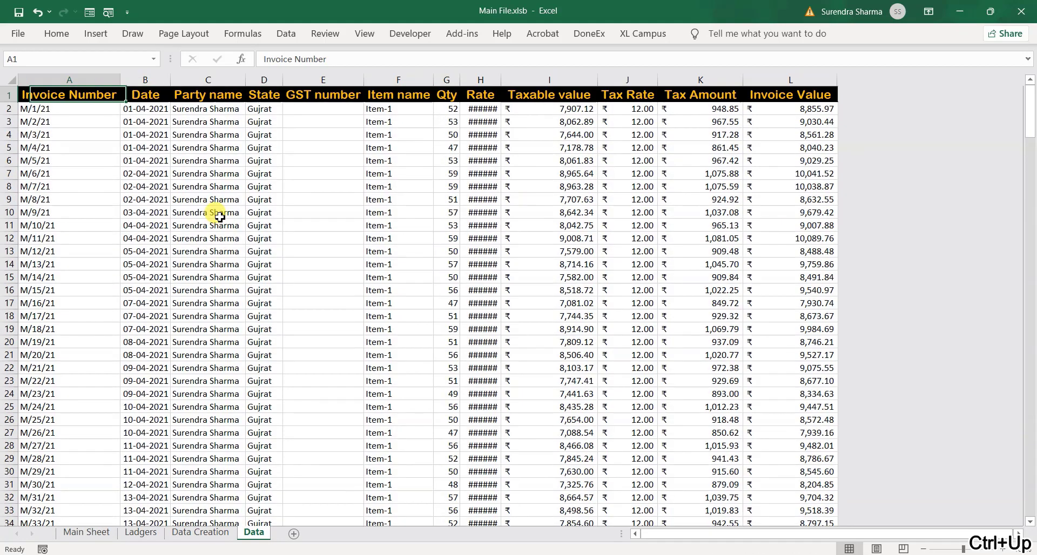
{"action": "key", "text": "ctrl+shift+Right"}
{"action": "key", "text": "ctrl+shift+l"}
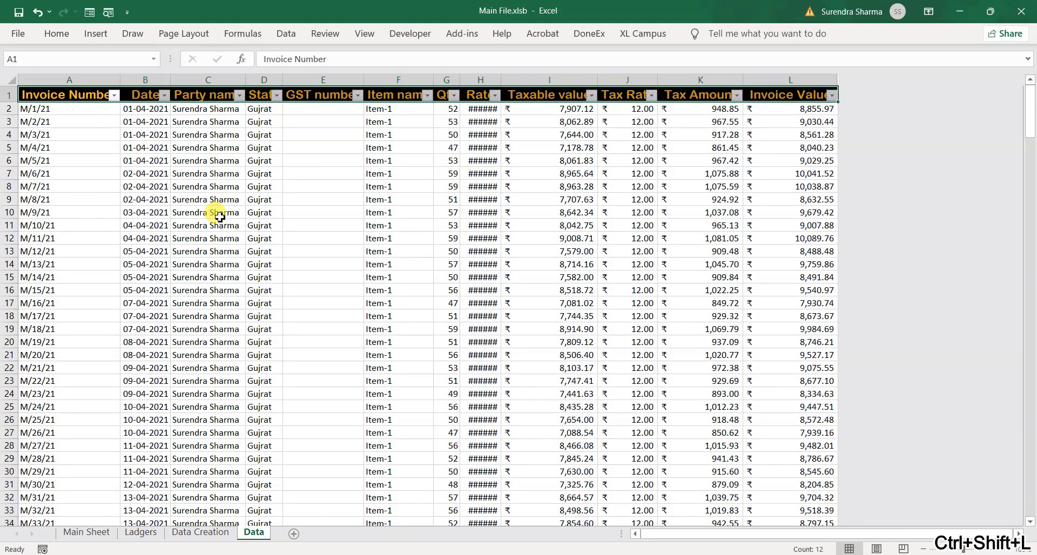
{"action": "key", "text": "Home"}
{"action": "key", "text": "alt+Down"}
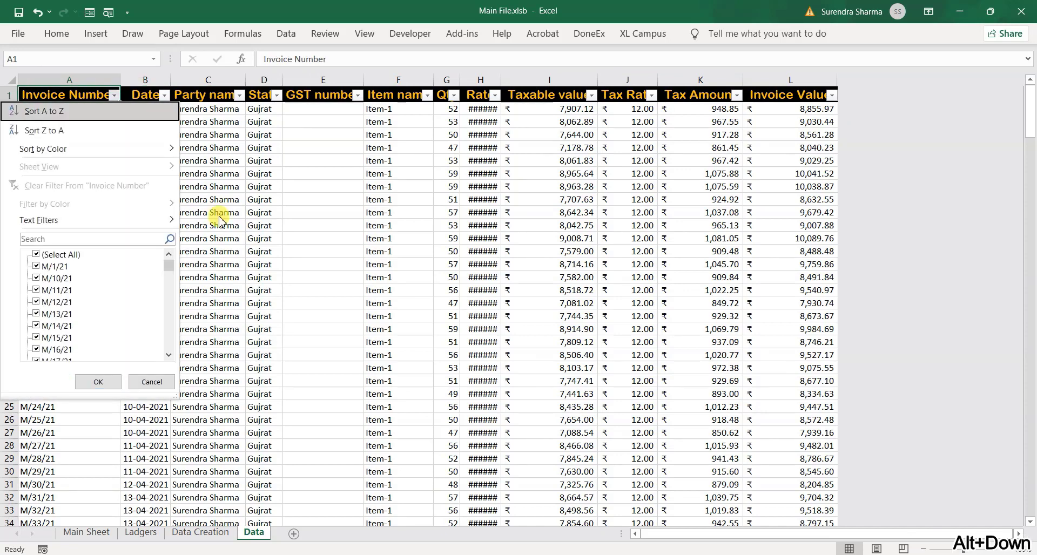
{"action": "key", "text": "Return"}
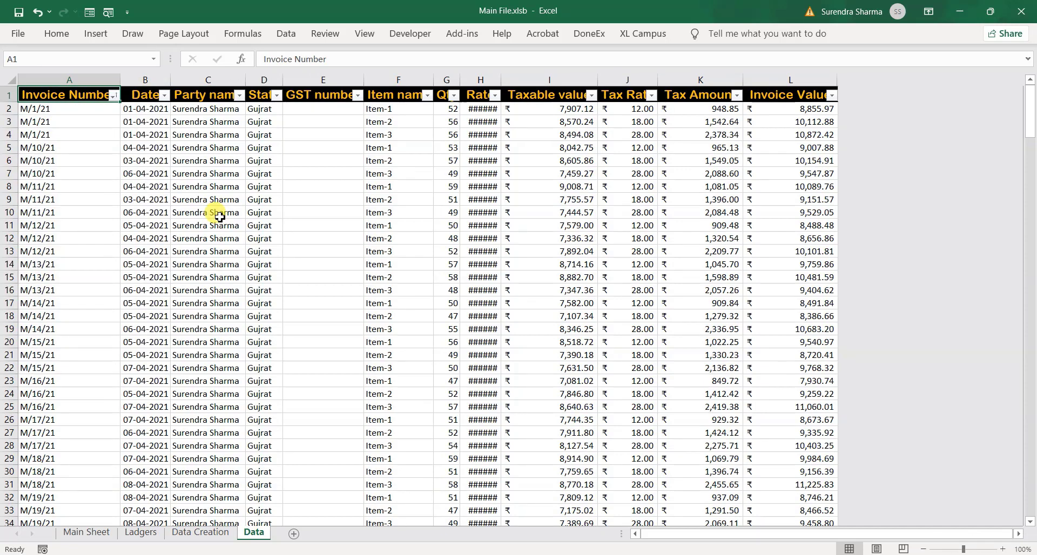
Autofit every column of the invoice table so all values, including Rate, show fully
{"action": "key", "text": "Down"}
{"action": "key", "text": "shift+Down"}
{"action": "key", "text": "shift+Down"}
{"action": "key", "text": "shift+Right"}
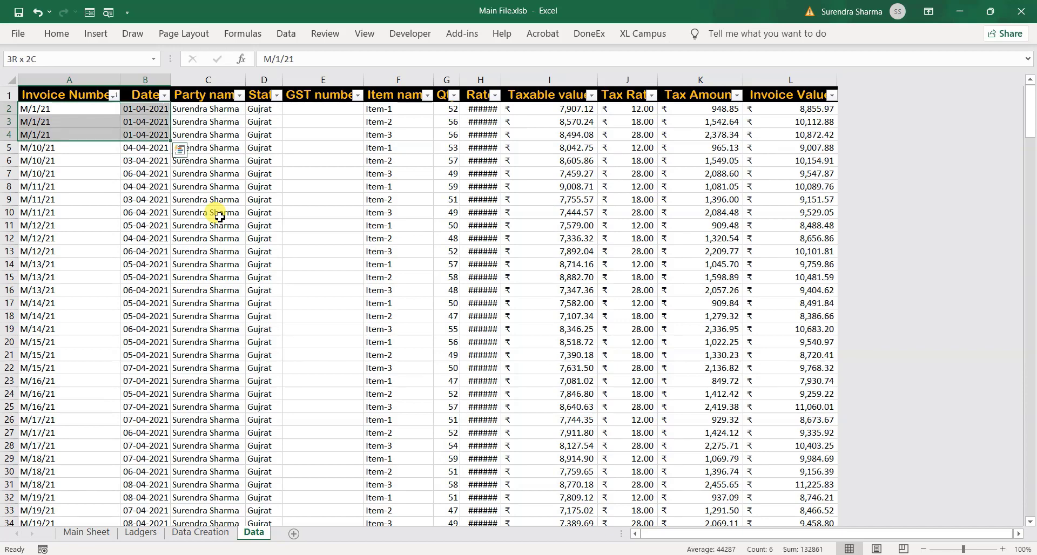
{"action": "key", "text": "shift+Up"}
{"action": "key", "text": "shift+Up"}
{"action": "key", "text": "shift+Right"}
{"action": "key", "text": "shift+Right"}
{"action": "key", "text": "shift+Right"}
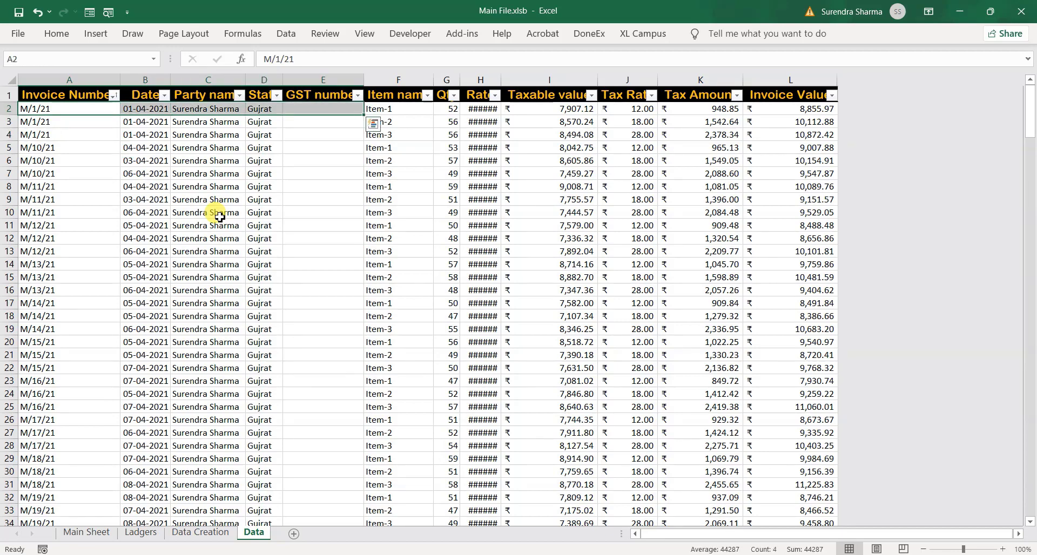
{"action": "key", "text": "ctrl+a"}
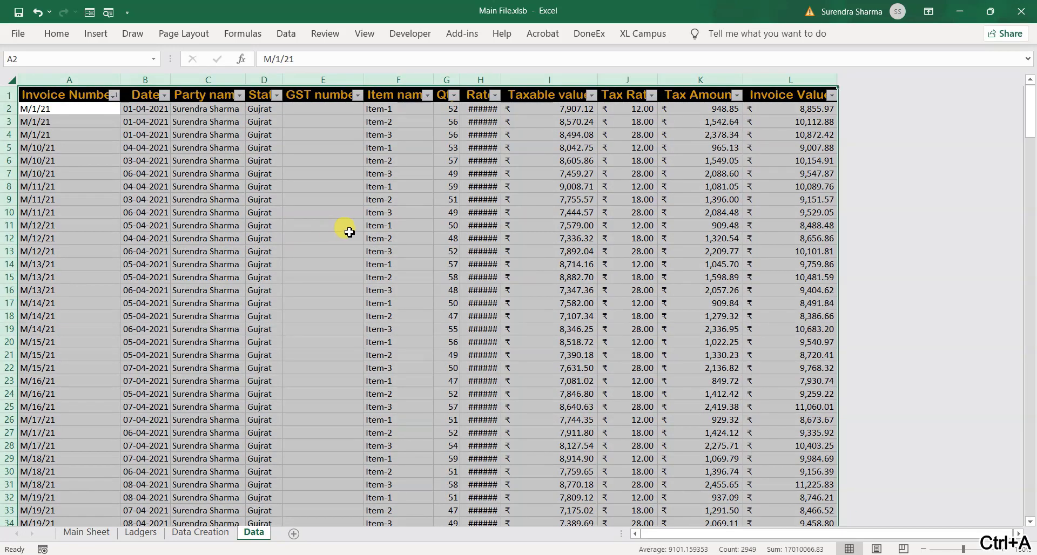
{"action": "double_click", "coordinate": [460, 79]}
{"action": "left_click", "coordinate": [473, 126]}
{"action": "key", "text": "ctrl+Up"}
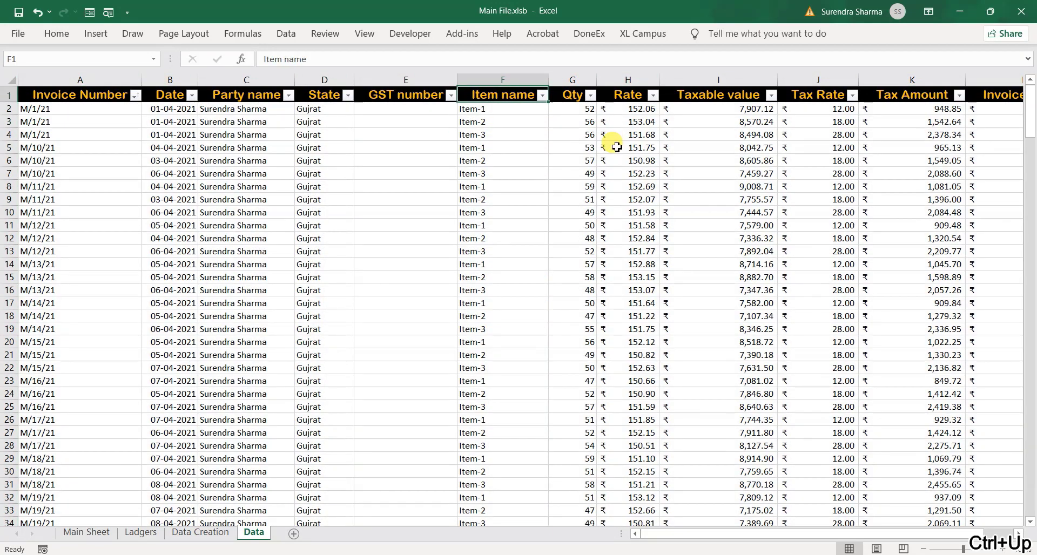